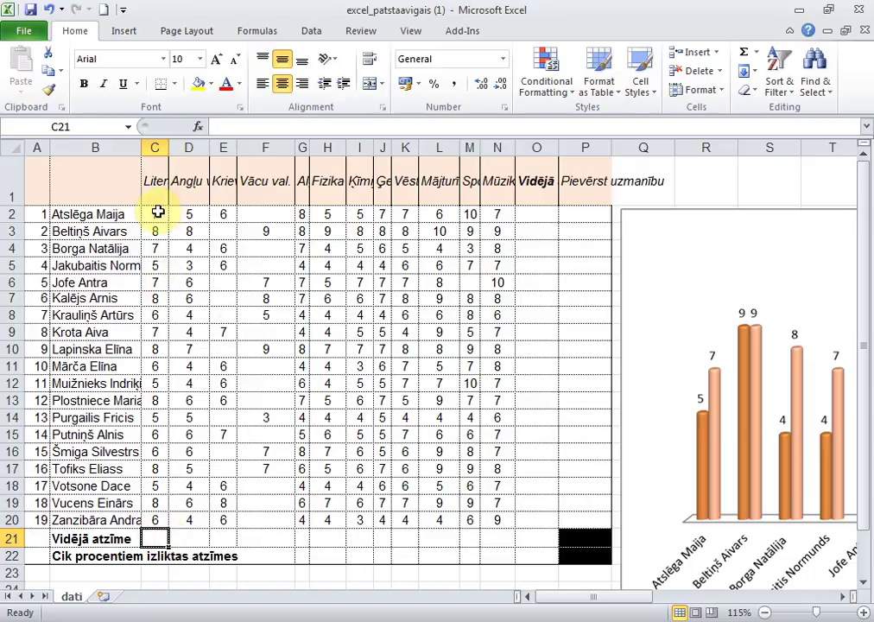
# Look over the grades in columns C and E, ending back on cell C21.
pyautogui.moveTo(158, 213); pyautogui.dragTo(163, 523)
pyautogui.click(159, 537)
pyautogui.moveTo(158, 215); pyautogui.dragTo(158, 527)
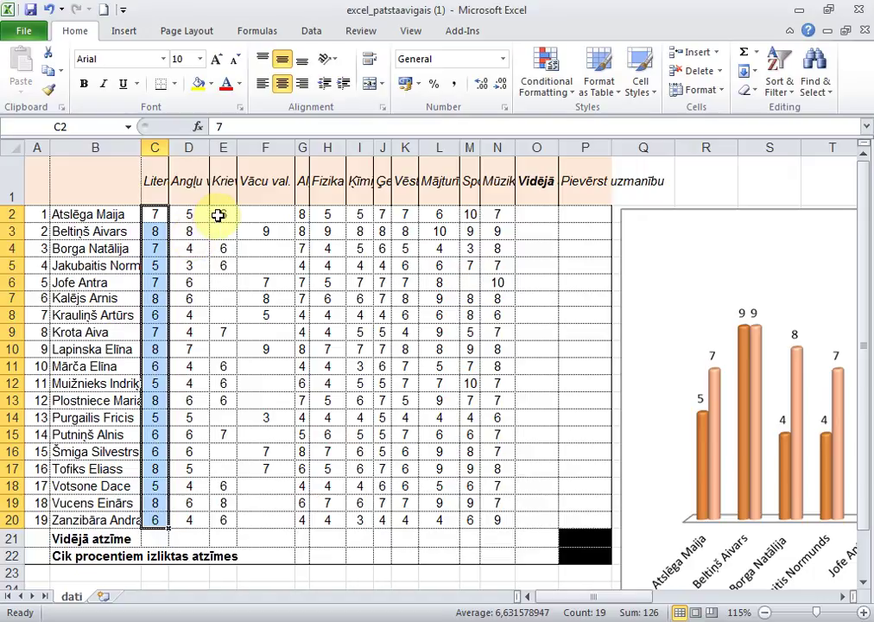
pyautogui.moveTo(220, 215)
pyautogui.mouseDown()
pyautogui.moveTo(227, 309)
pyautogui.moveTo(210, 526)
pyautogui.mouseUp()
pyautogui.click(158, 537)
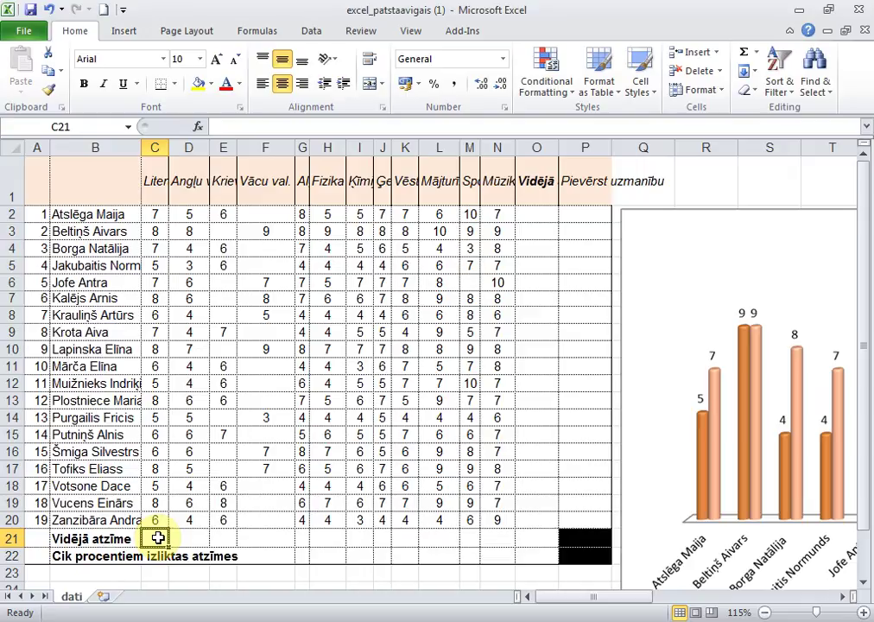
pyautogui.click(228, 215)
pyautogui.click(229, 230)
pyautogui.click(229, 248)
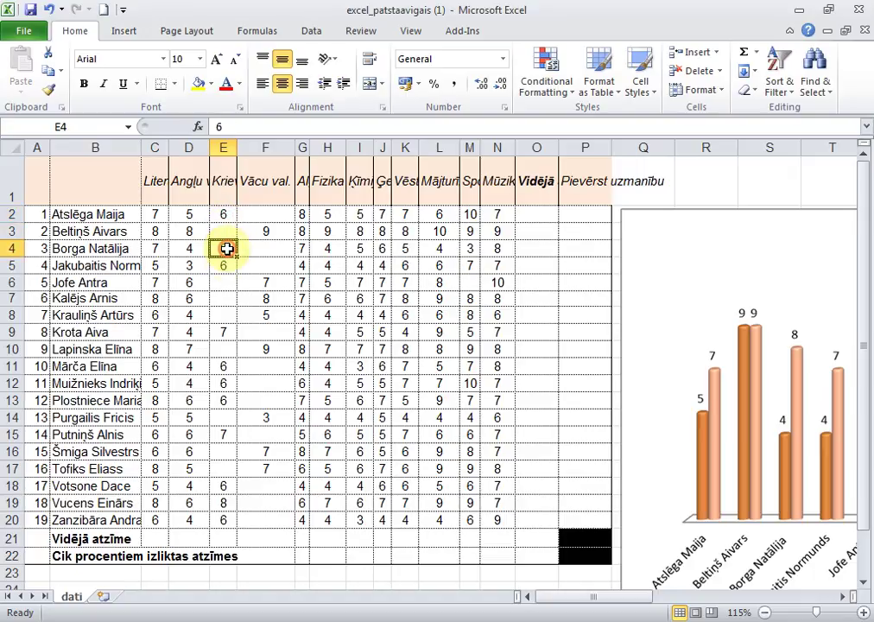
pyautogui.click(225, 267)
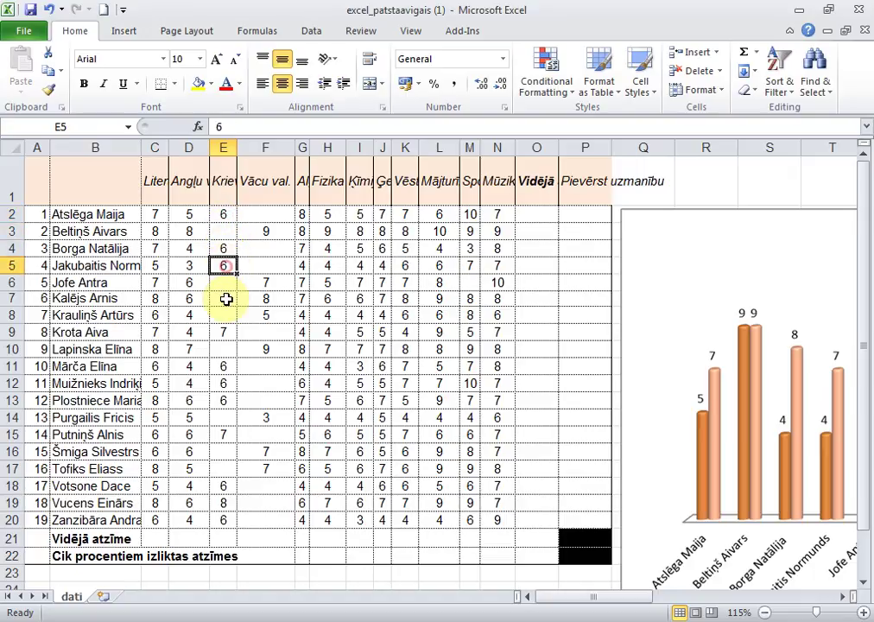
pyautogui.click(156, 536)
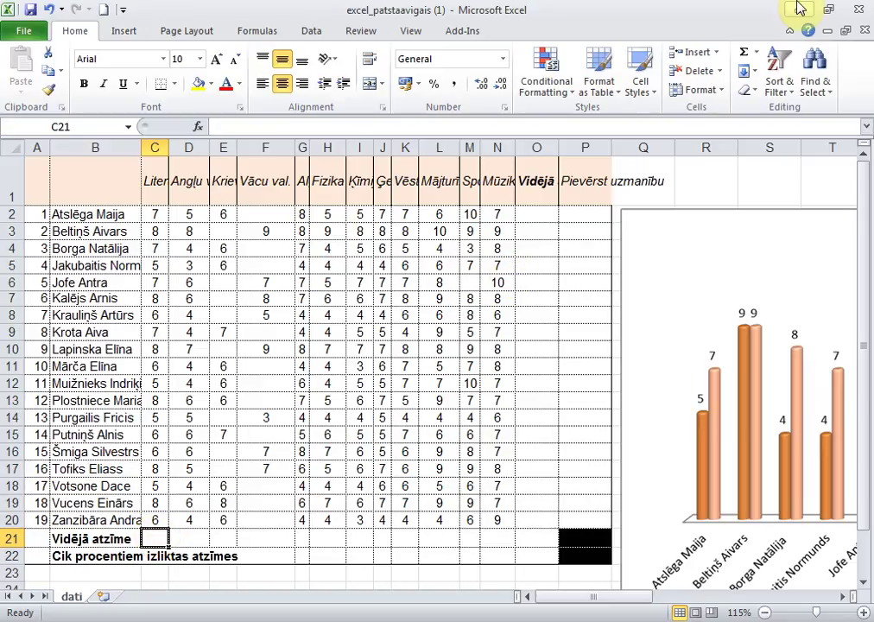
# Insert =SUM(C2:C20) into C21 with AutoSum, giving a total of 126.
pyautogui.click(744, 58)
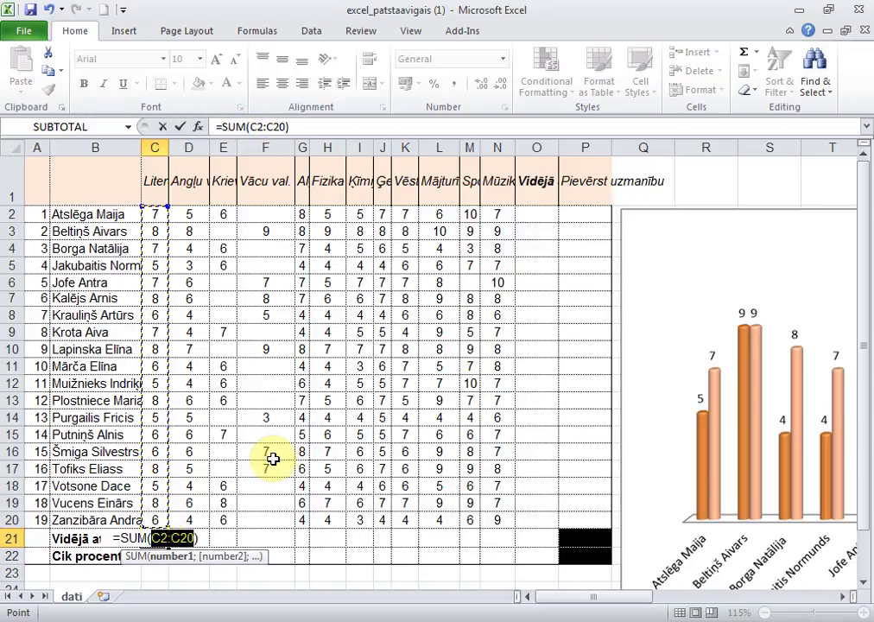
pyautogui.press('Return')
pyautogui.press('Up')
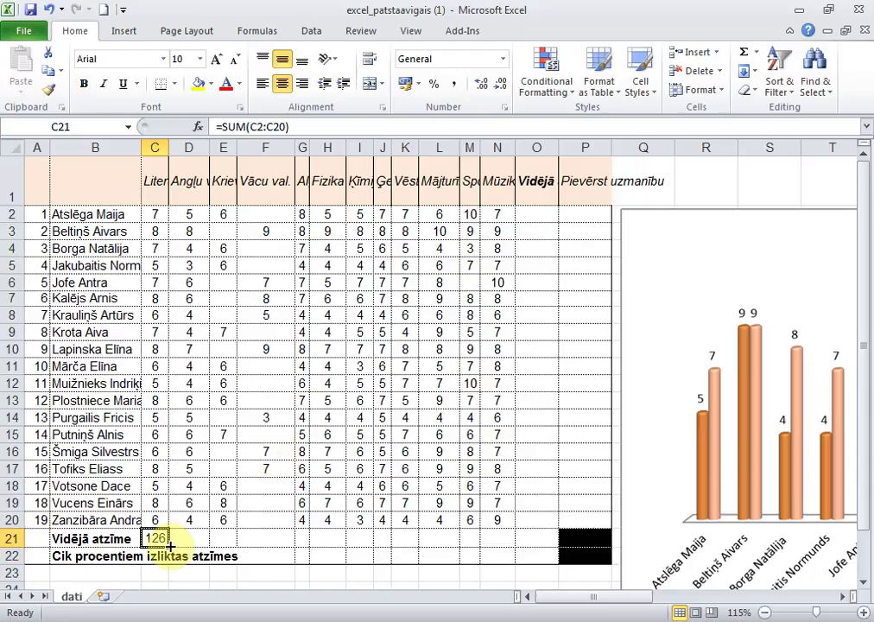
# Fill the C21 sum across to N21 and widen columns J, G and M so the totals show.
pyautogui.moveTo(170, 546); pyautogui.dragTo(514, 549)
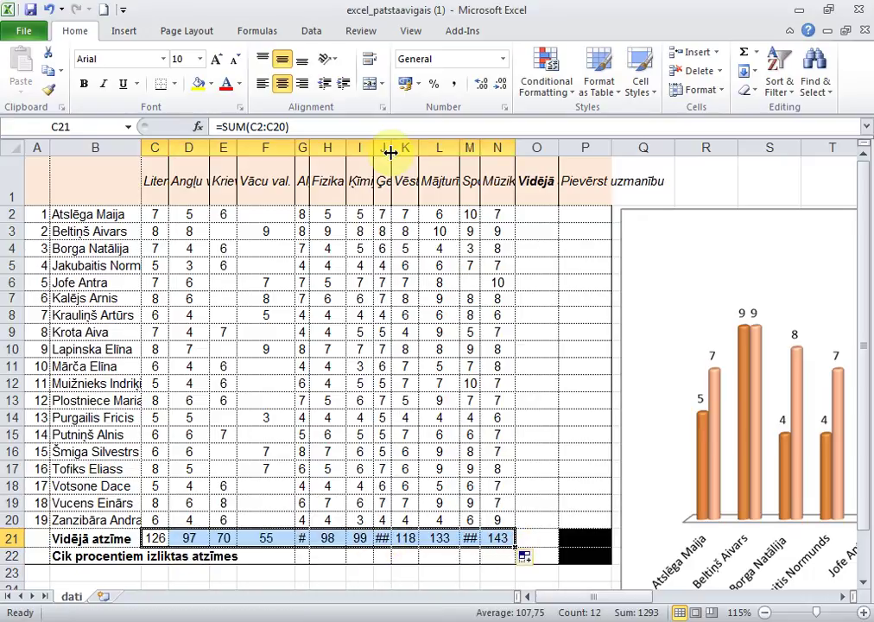
pyautogui.moveTo(392, 148); pyautogui.dragTo(401, 148)
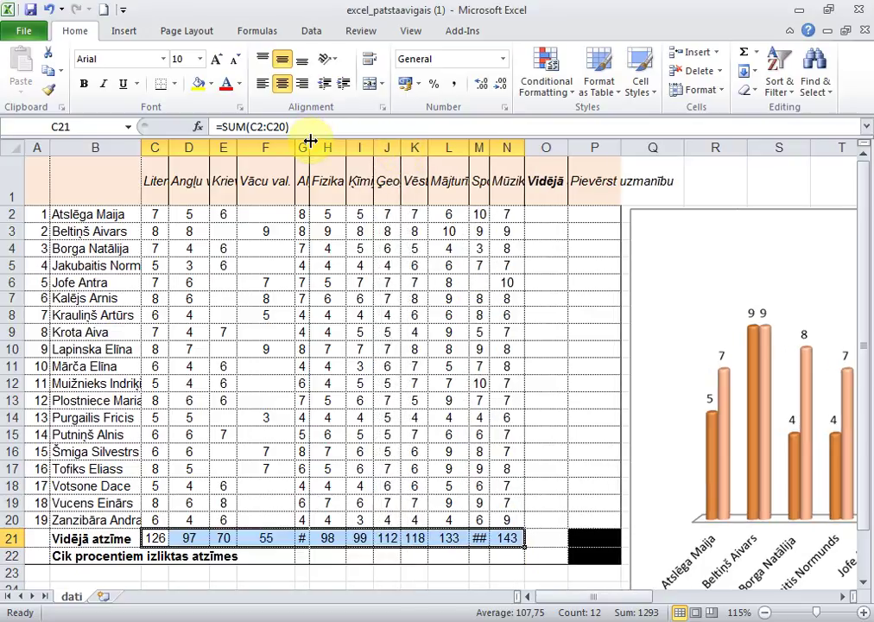
pyautogui.moveTo(308, 148); pyautogui.dragTo(320, 148)
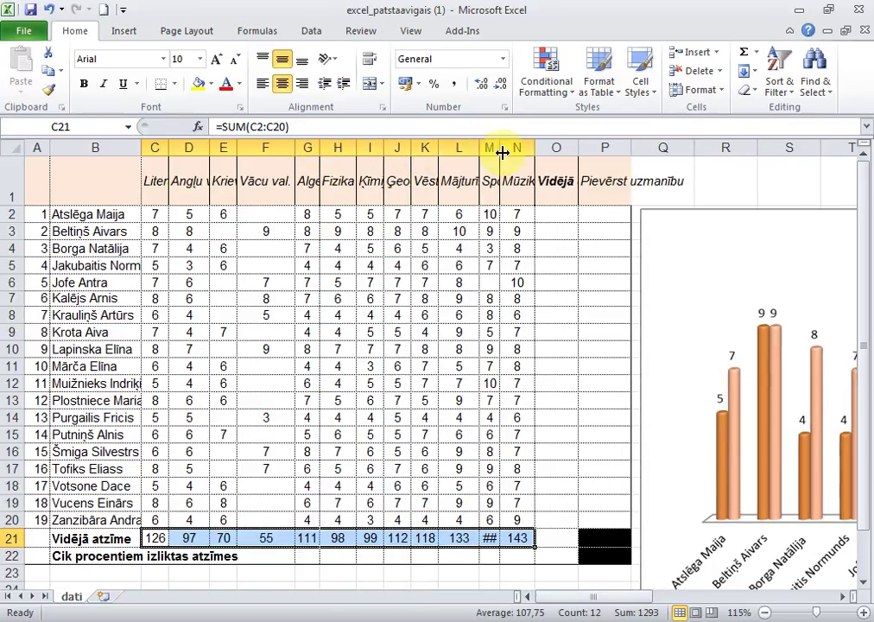
pyautogui.moveTo(502, 150); pyautogui.dragTo(514, 149)
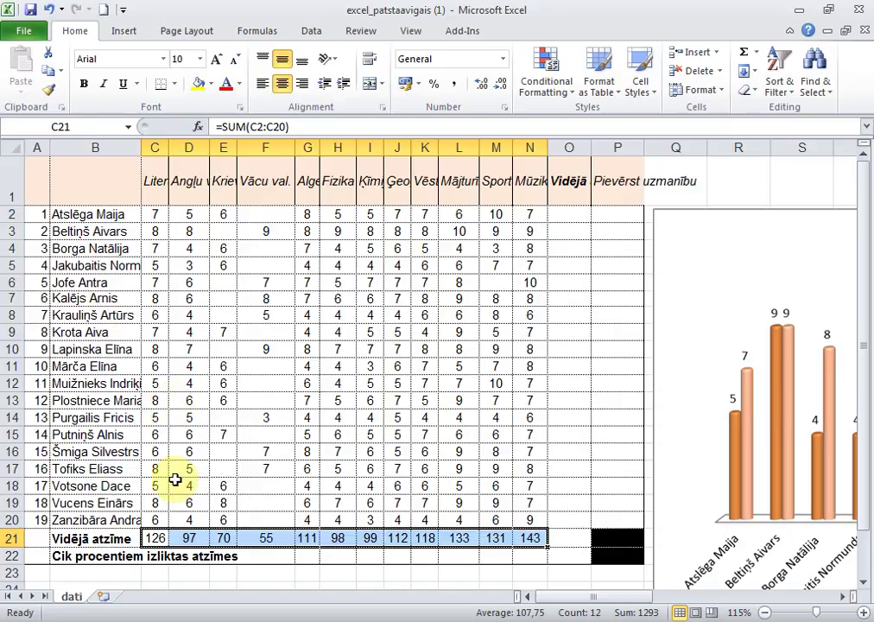
pyautogui.click(156, 537)
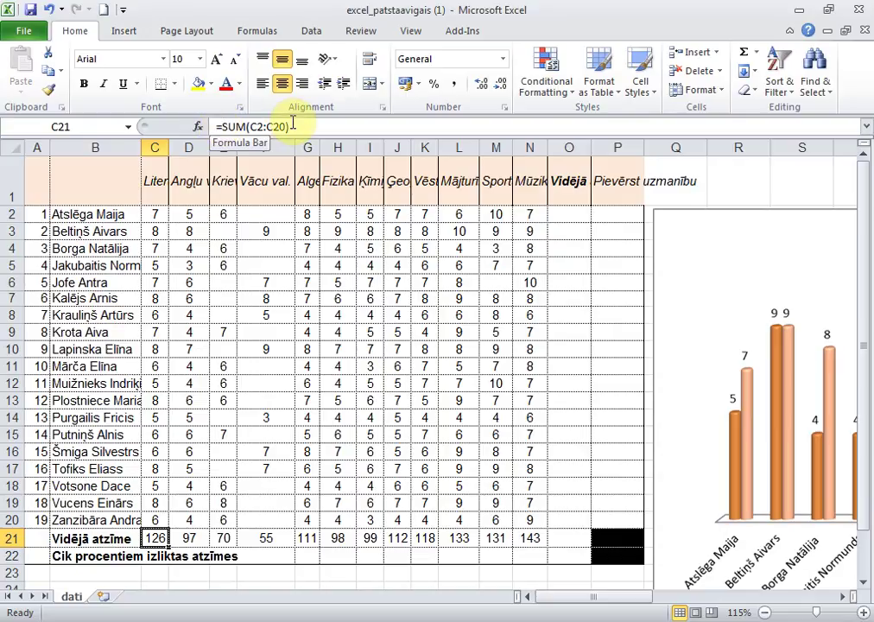
# Retype =sum(C2:C20) in cell C21.
pyautogui.write('=')
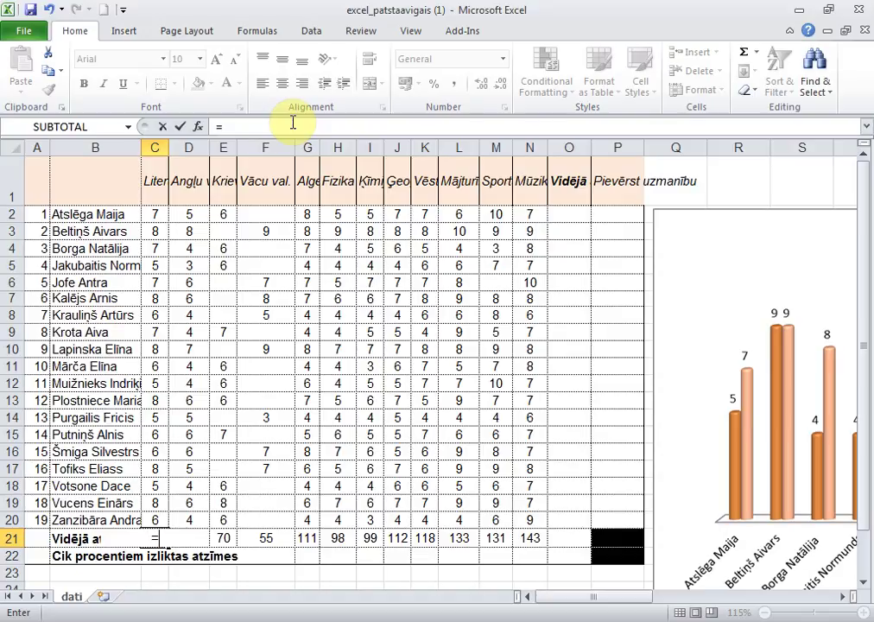
pyautogui.write('sum')
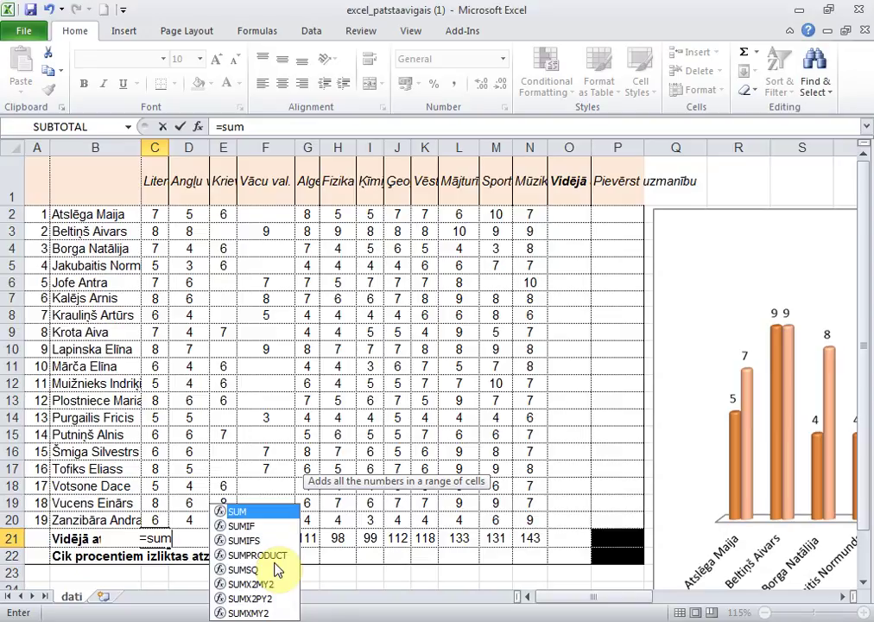
pyautogui.write('(')
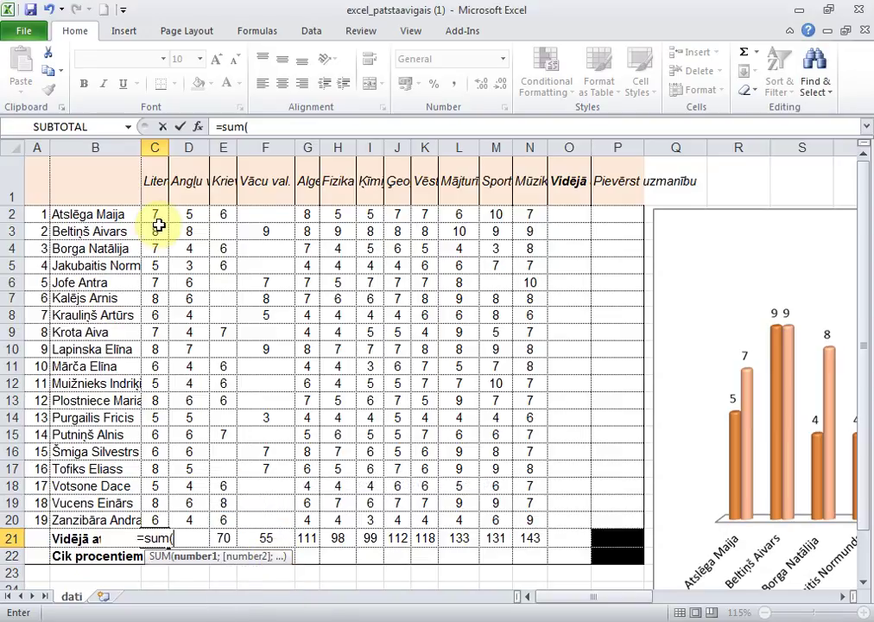
pyautogui.moveTo(158, 214)
pyautogui.mouseDown()
pyautogui.moveTo(183, 494)
pyautogui.moveTo(156, 520)
pyautogui.mouseUp()
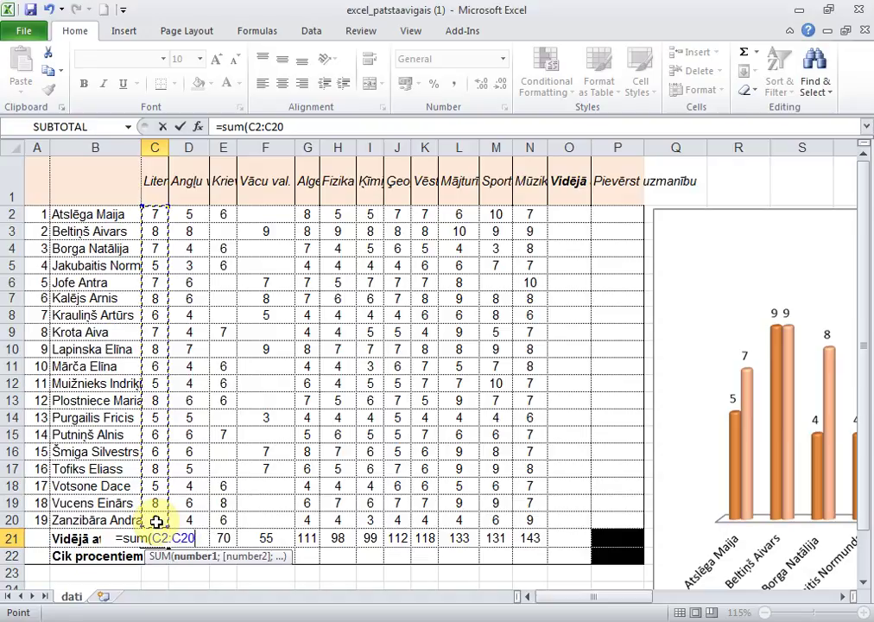
pyautogui.write(')')
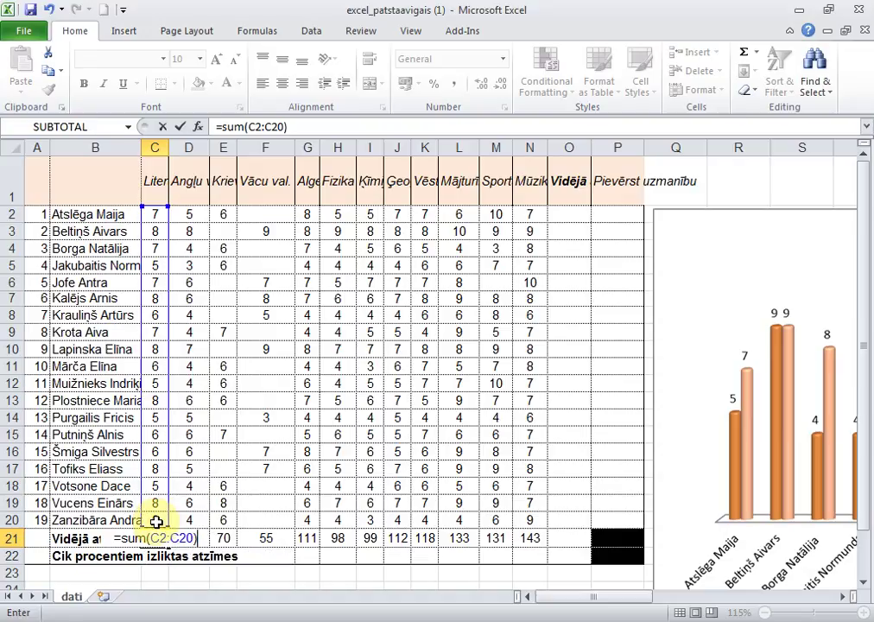
pyautogui.press('Return')
pyautogui.click(158, 537)
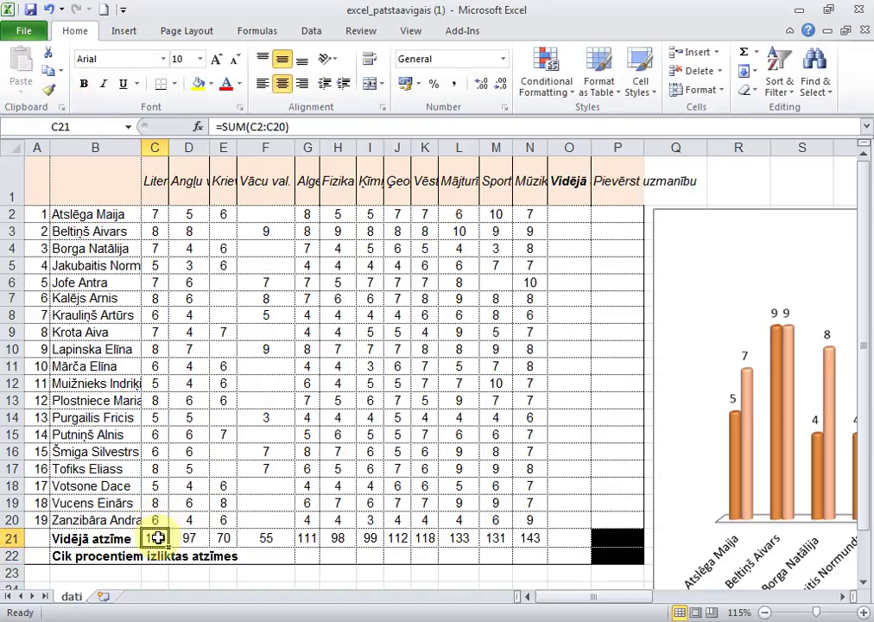
# Clear the totals from C21 through N21.
pyautogui.hotkey('shift', 'Right')
pyautogui.hotkey('shift', 'Right')
pyautogui.hotkey('shift', 'Right')
pyautogui.hotkey('shift', 'Right')
pyautogui.hotkey('shift', 'Right')
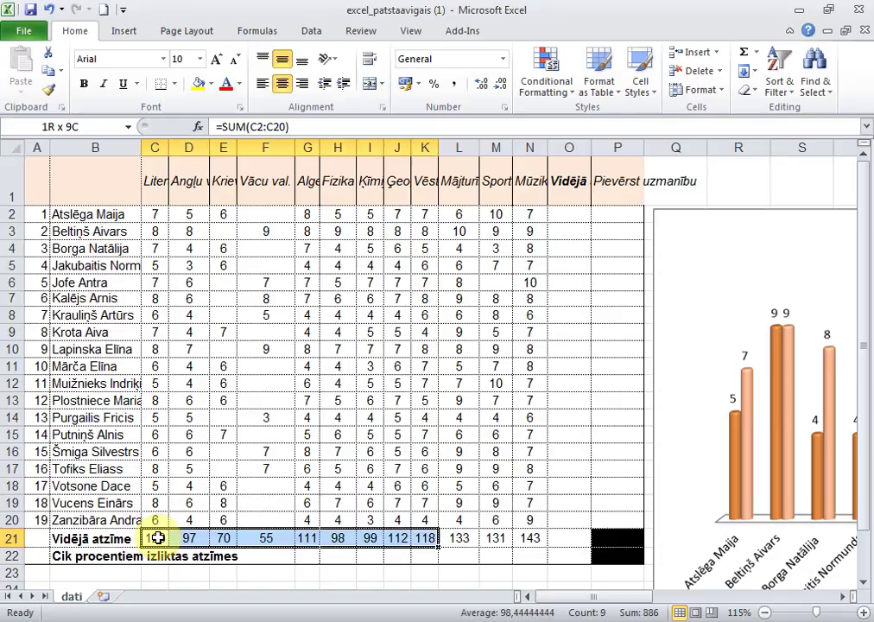
pyautogui.hotkey('shift', 'Right')
pyautogui.hotkey('shift', 'Right')
pyautogui.hotkey('shift', 'Right')
pyautogui.press('Delete')
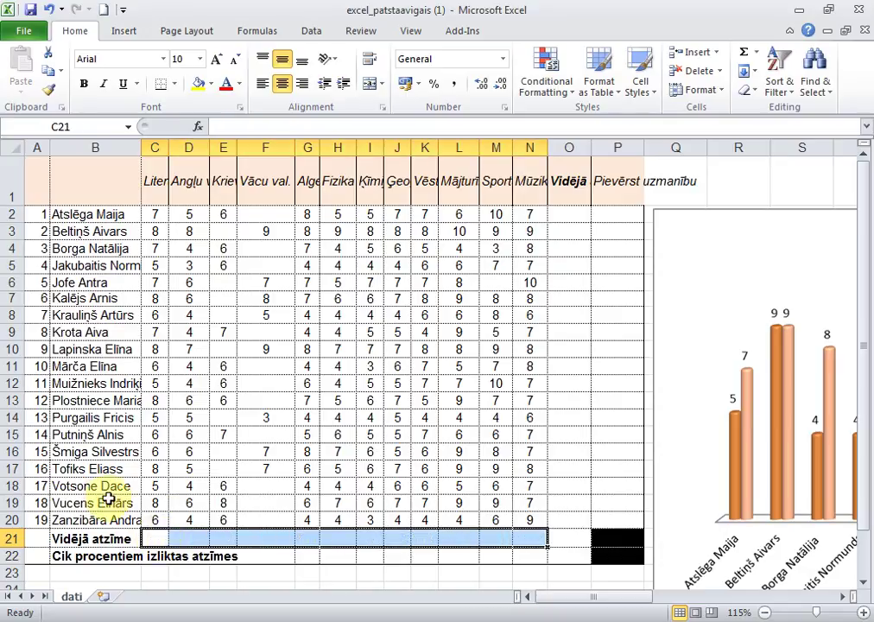
# Insert =AVERAGE(C2:C20) into C21 from the AutoSum list, showing 6,6.
pyautogui.click(163, 534)
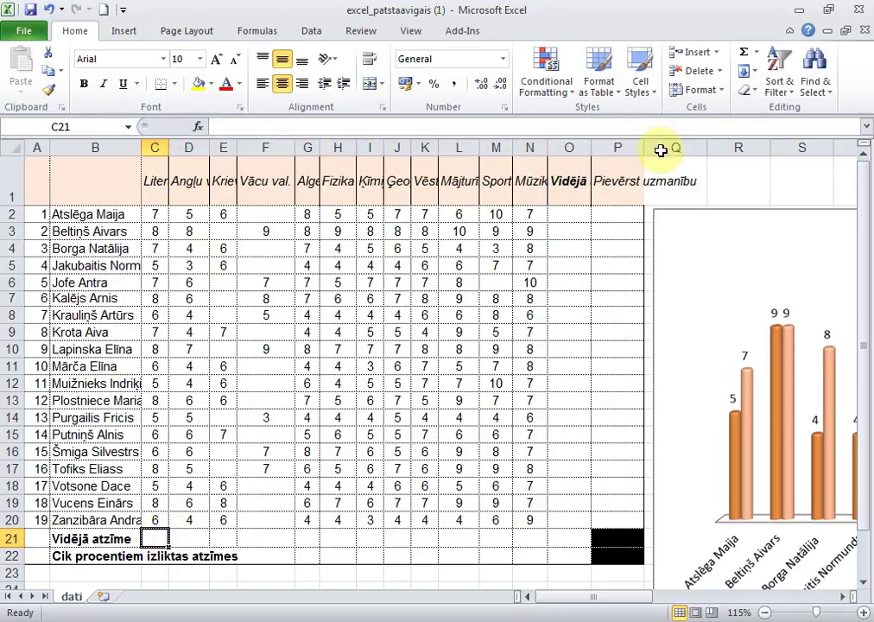
pyautogui.click(757, 54)
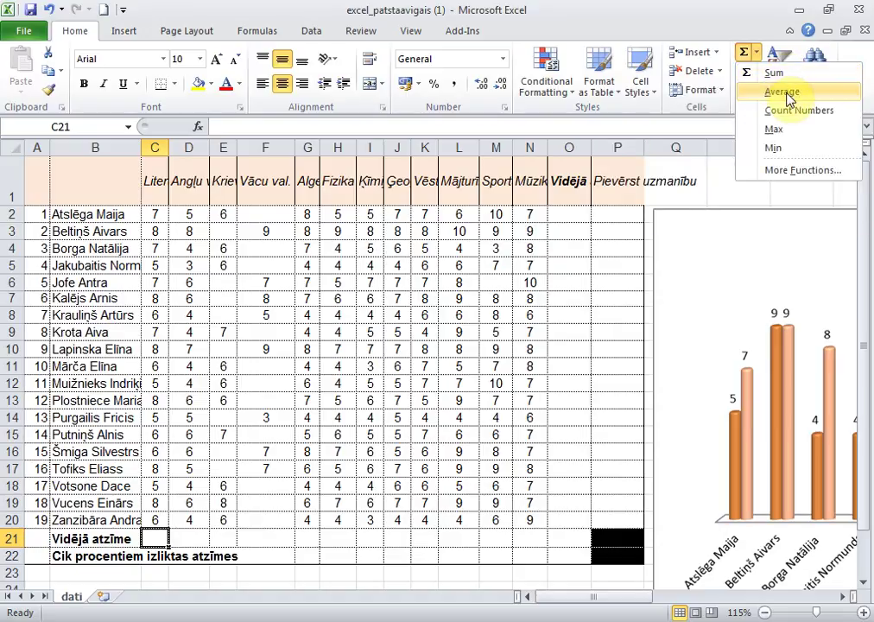
pyautogui.click(781, 92)
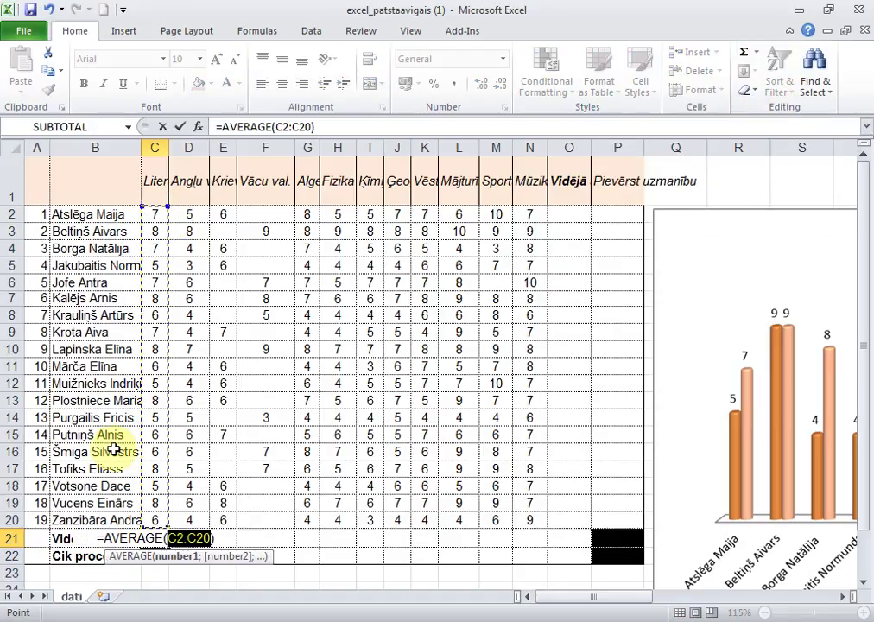
pyautogui.press('Return')
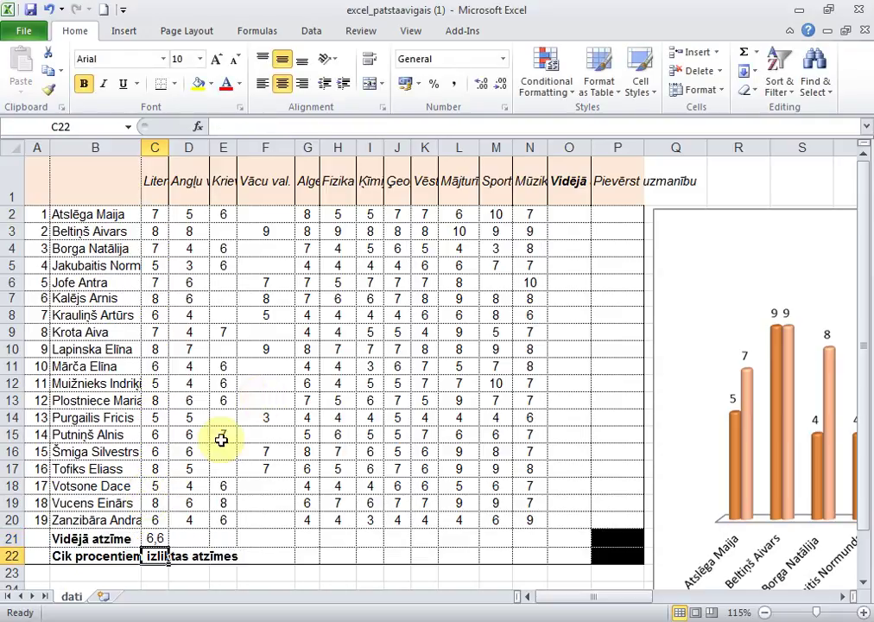
# Copy the average along row 21, undo the copy, and delete the formula from C21.
pyautogui.click(161, 532)
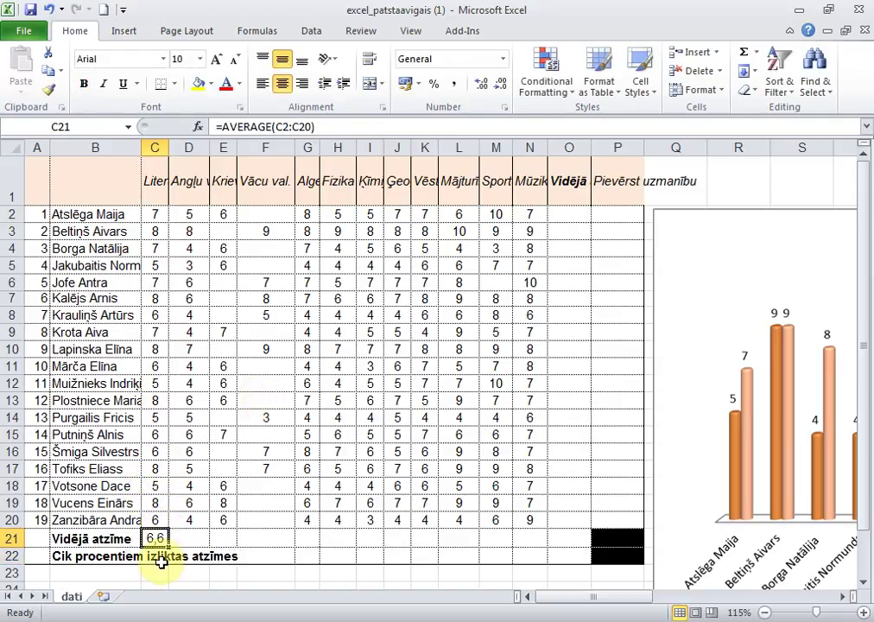
pyautogui.moveTo(161, 532); pyautogui.dragTo(559, 557)
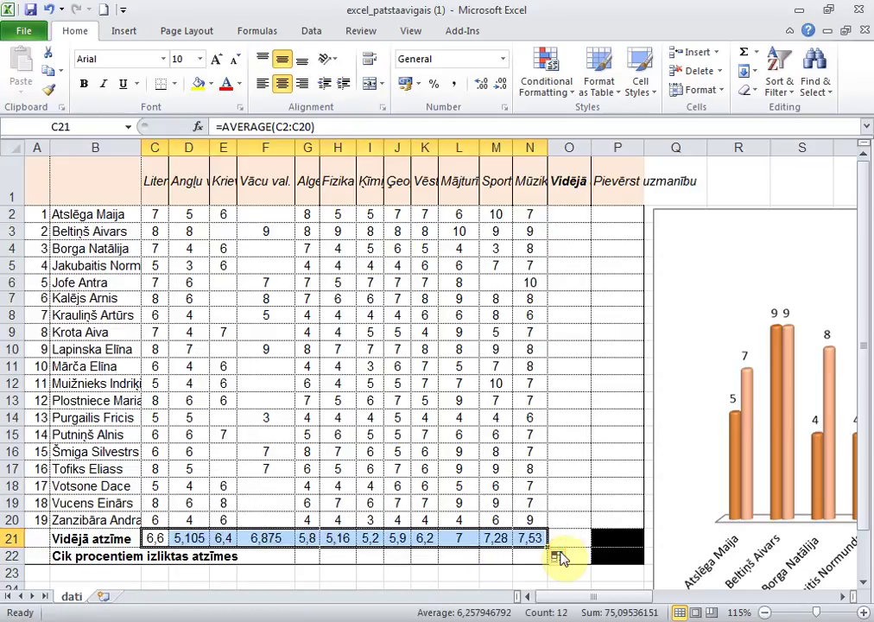
pyautogui.hotkey('ctrl', 'z')
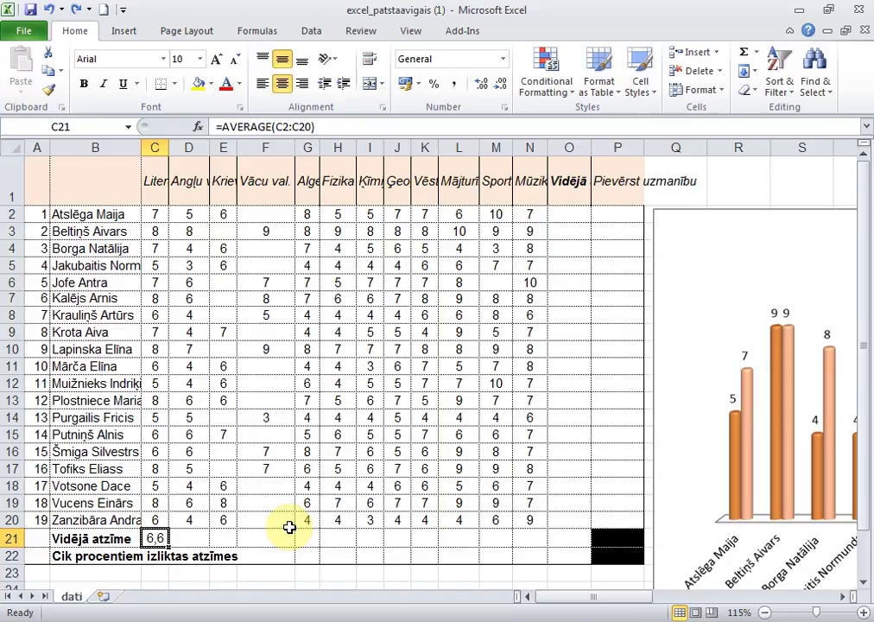
pyautogui.press('Delete')
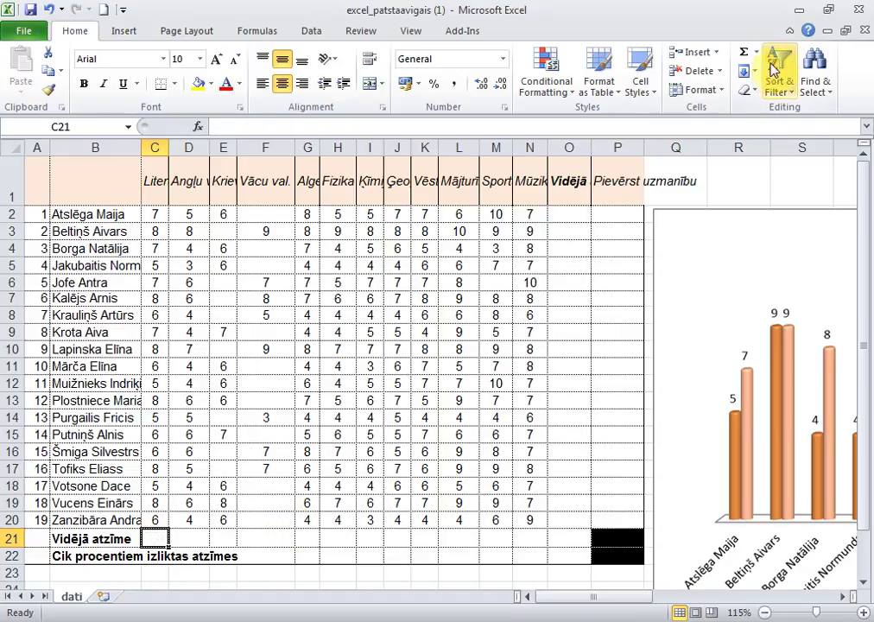
# Insert =COUNT(C2:C20) into C21 via AutoSum Count Numbers, showing 19.
pyautogui.click(756, 52)
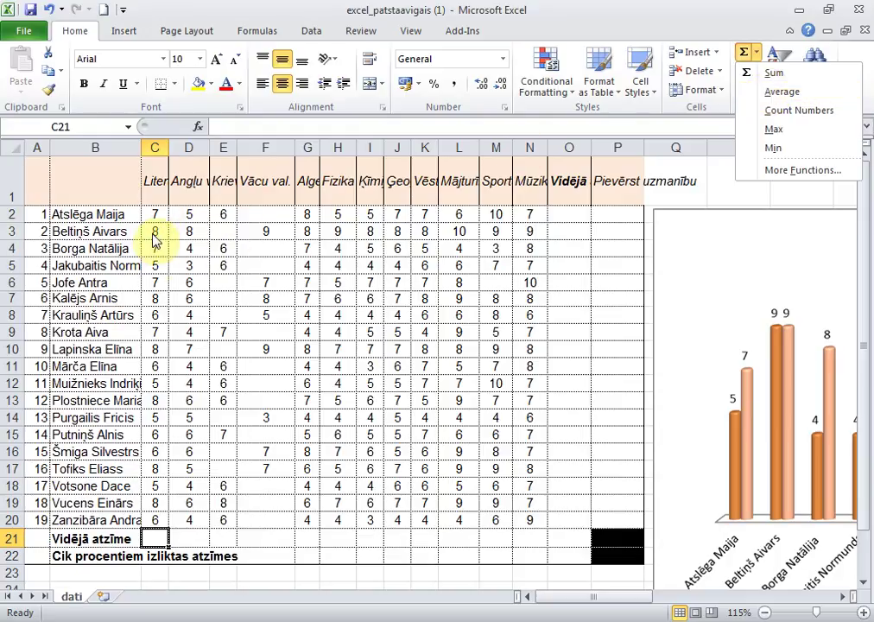
pyautogui.click(827, 110)
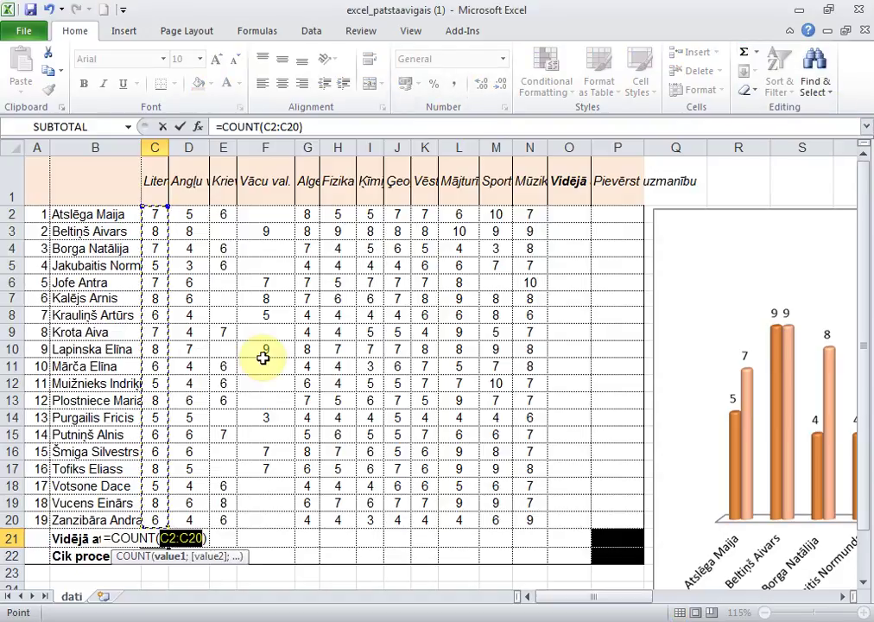
pyautogui.press('Return')
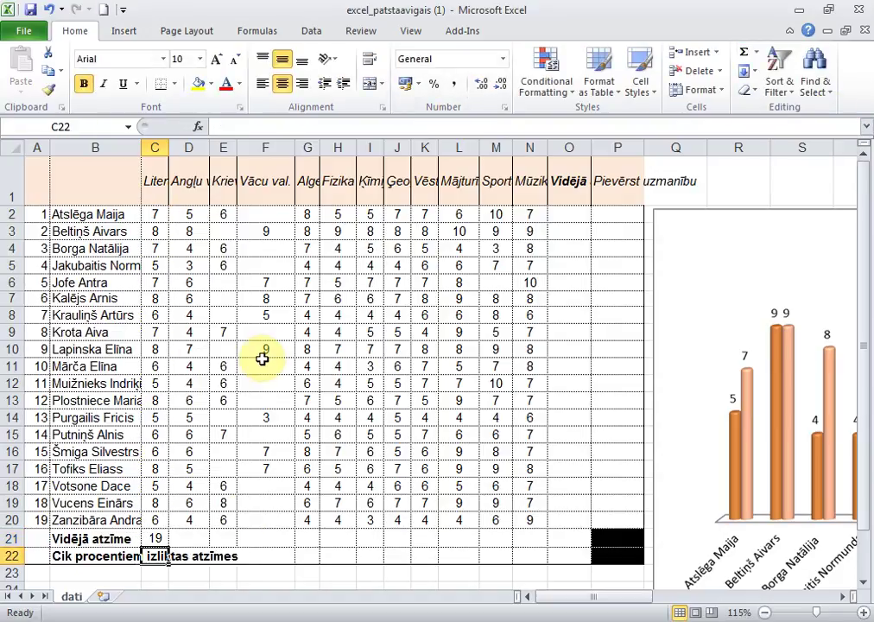
pyautogui.click(266, 537)
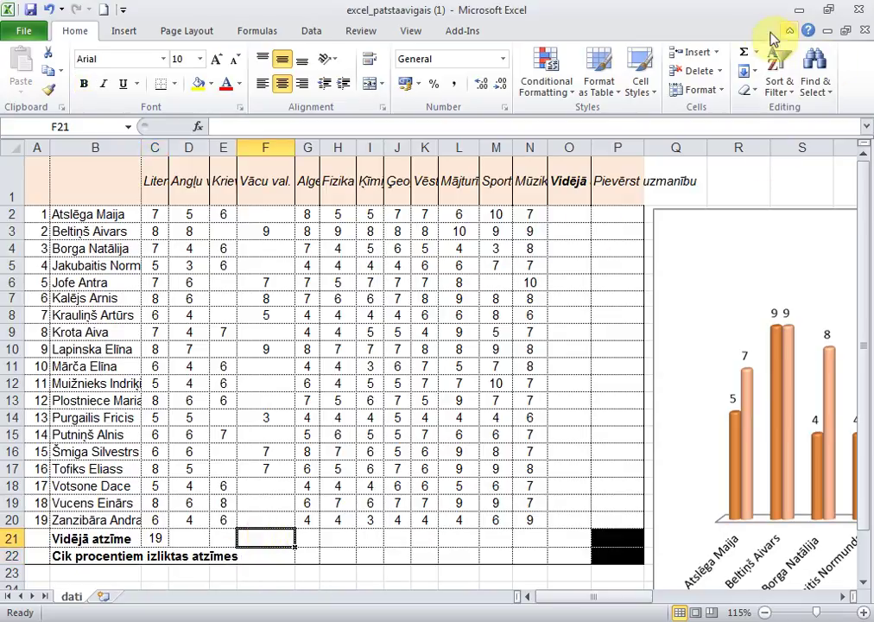
pyautogui.click(755, 52)
pyautogui.click(758, 108)
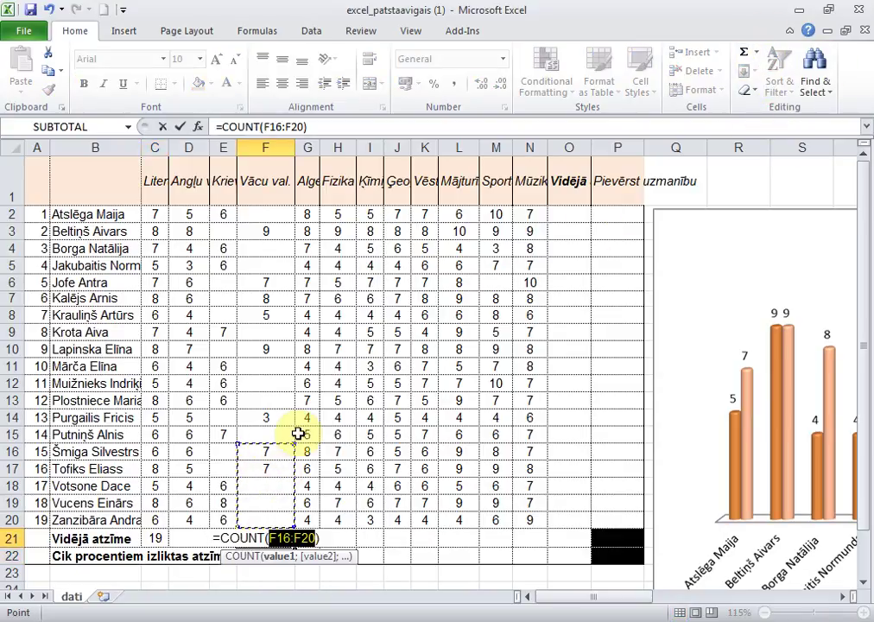
pyautogui.moveTo(295, 444); pyautogui.dragTo(294, 211)
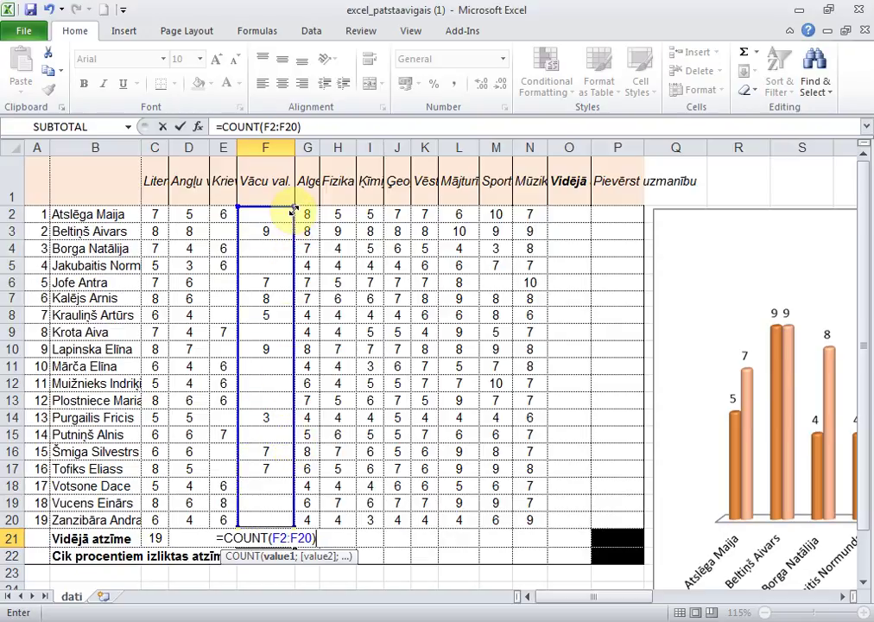
pyautogui.press('Return')
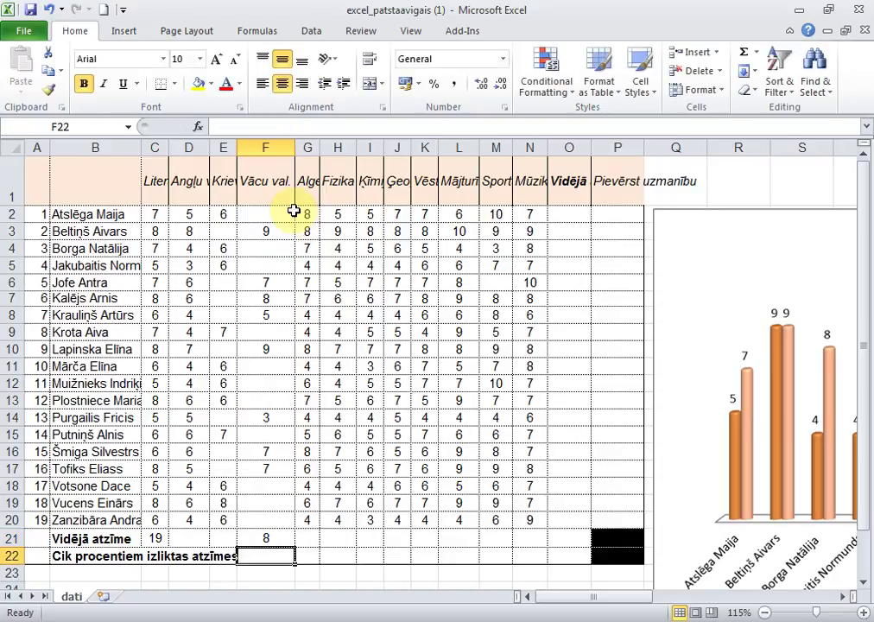
pyautogui.click(259, 532)
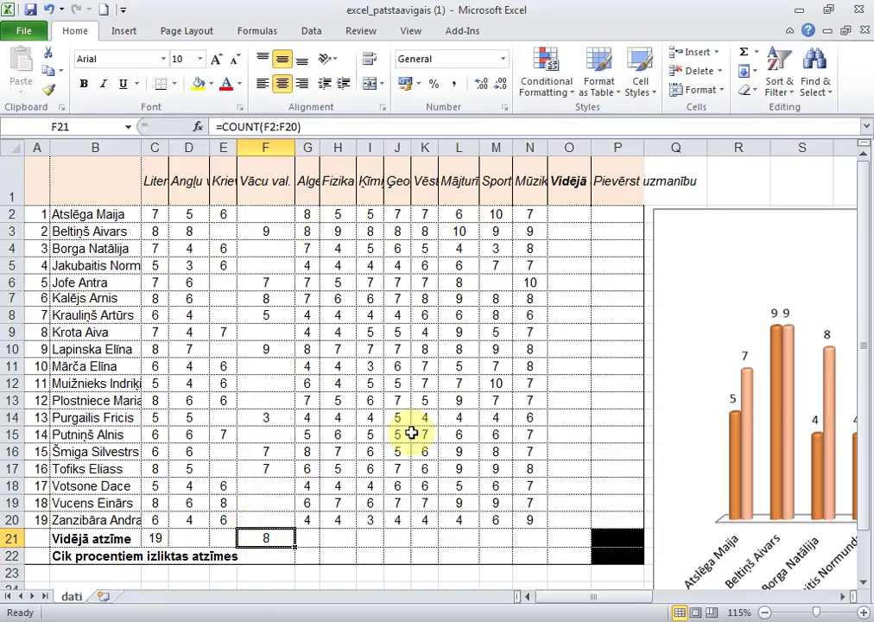
pyautogui.click(283, 233)
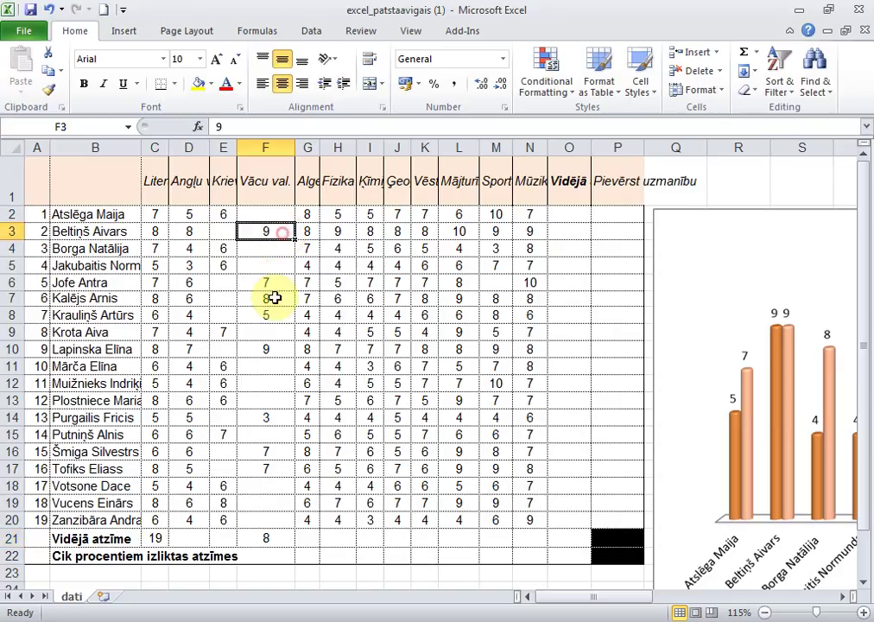
pyautogui.click(283, 285)
pyautogui.click(277, 302)
pyautogui.click(277, 314)
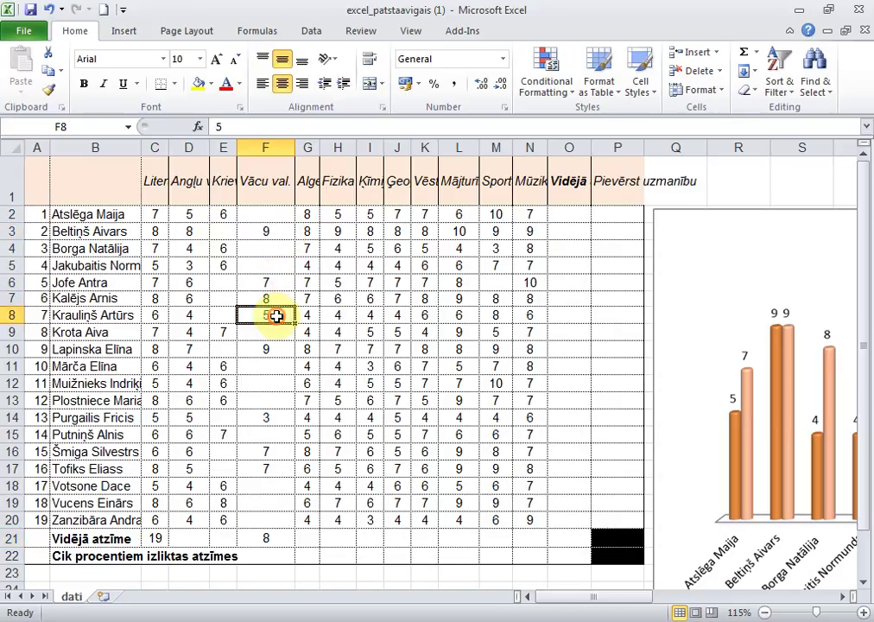
pyautogui.click(277, 536)
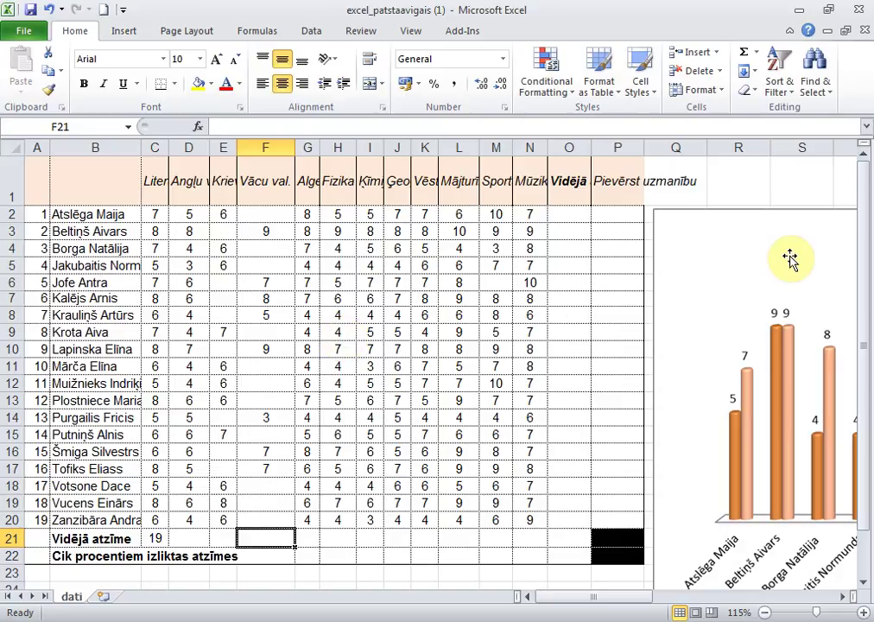
pyautogui.press('Delete')
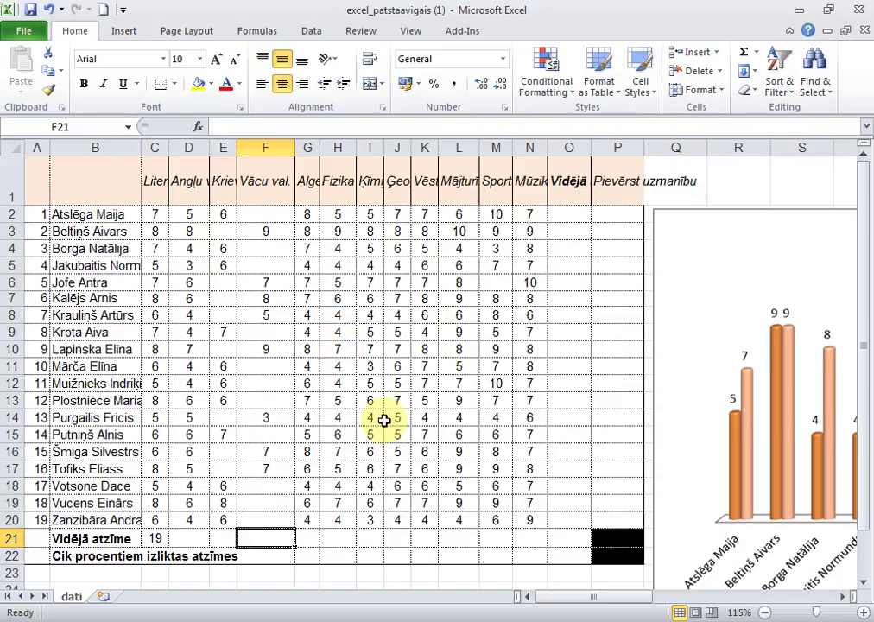
# Put =MAX(D2:D20) in D21 via AutoSum Max, showing 8.
pyautogui.click(224, 519)
pyautogui.click(192, 536)
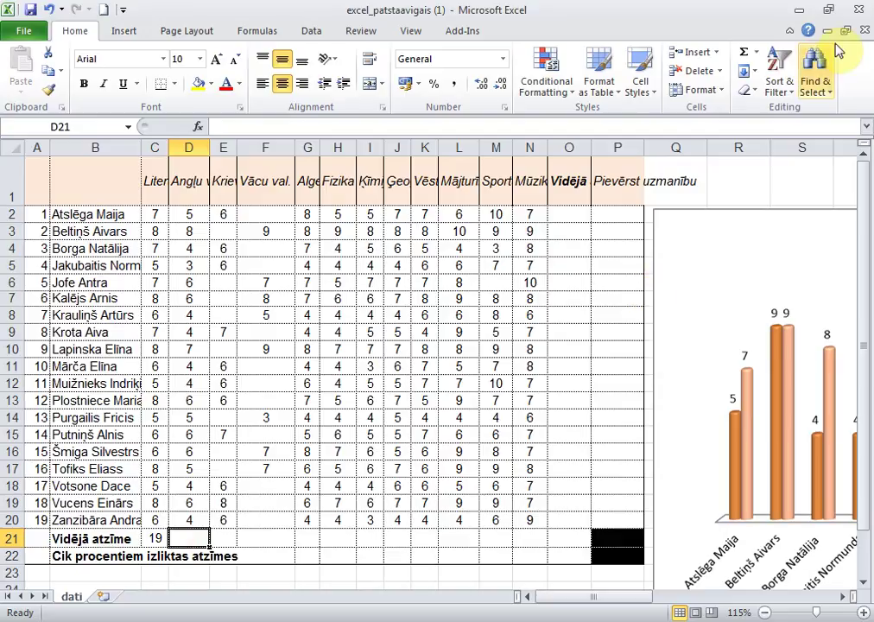
pyautogui.click(758, 55)
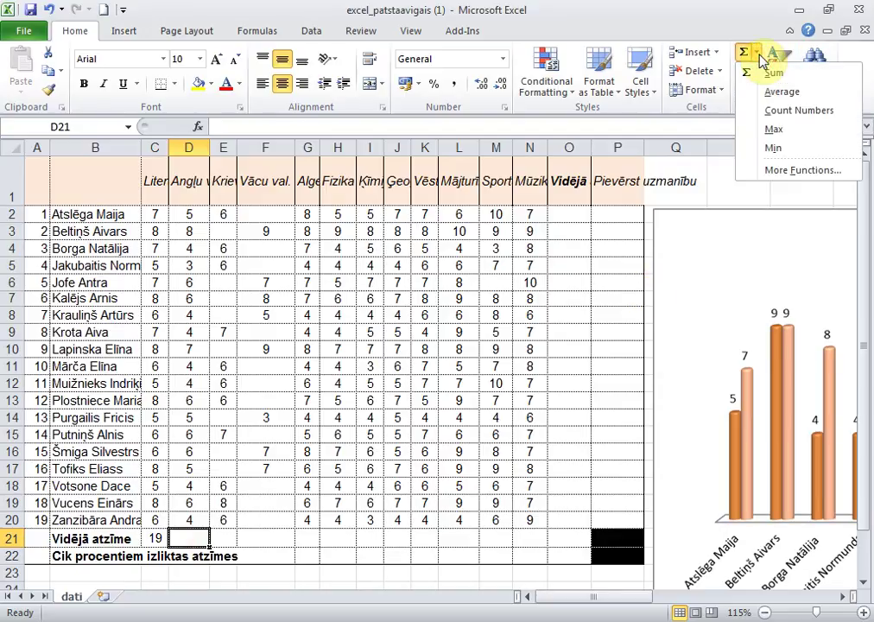
pyautogui.click(773, 128)
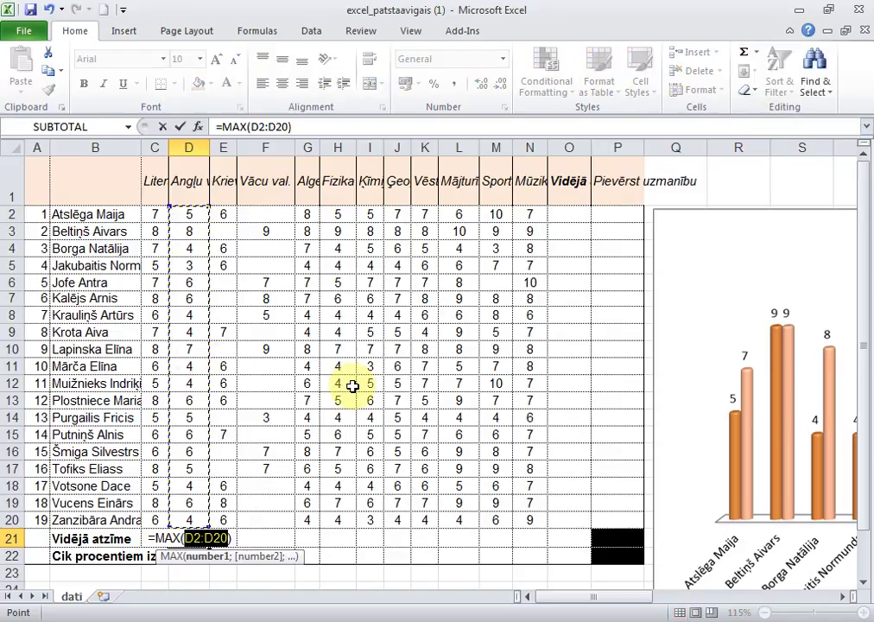
pyautogui.press('Return')
pyautogui.press('Up')
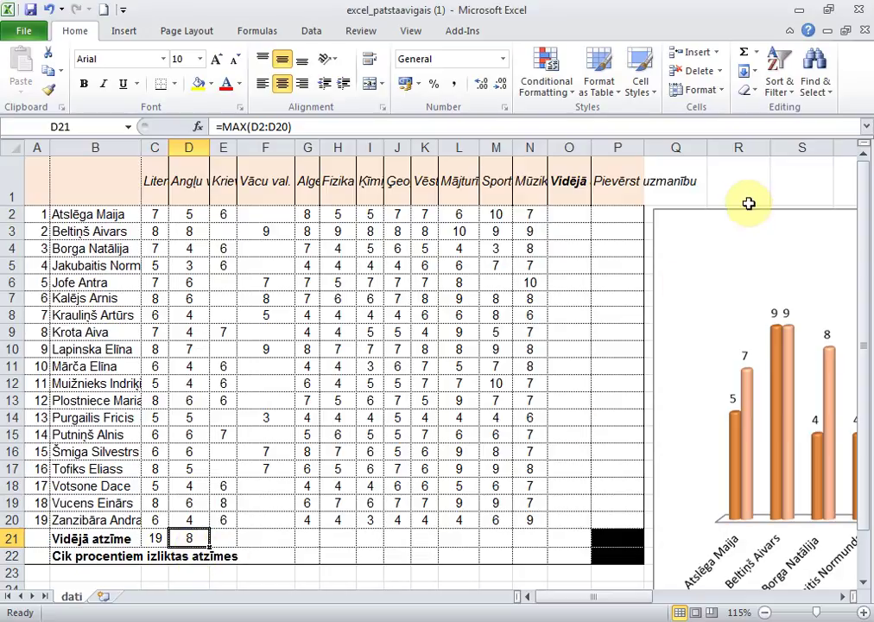
# Replace D21 with =MIN(D2:D20) via AutoSum Min, showing 3.
pyautogui.click(756, 52)
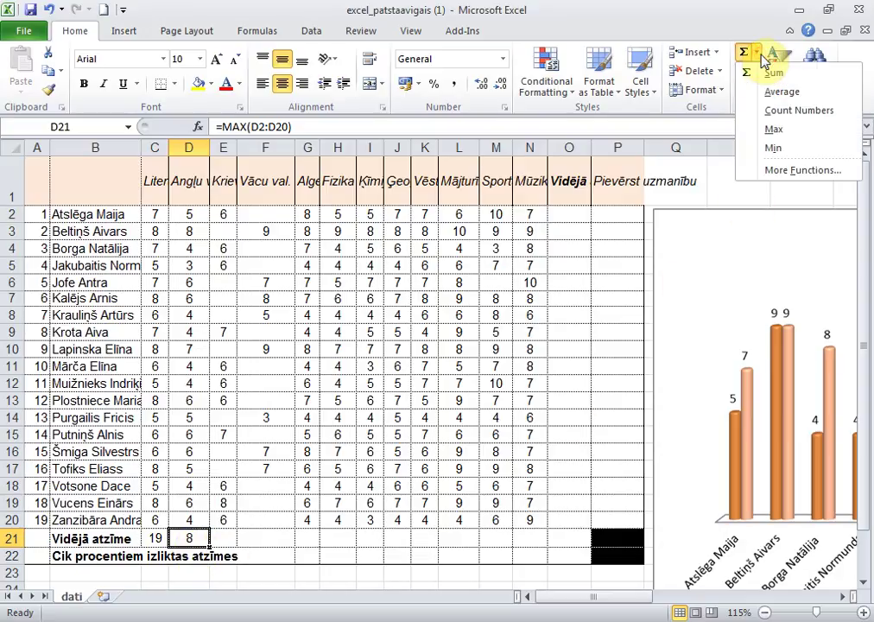
pyautogui.click(772, 147)
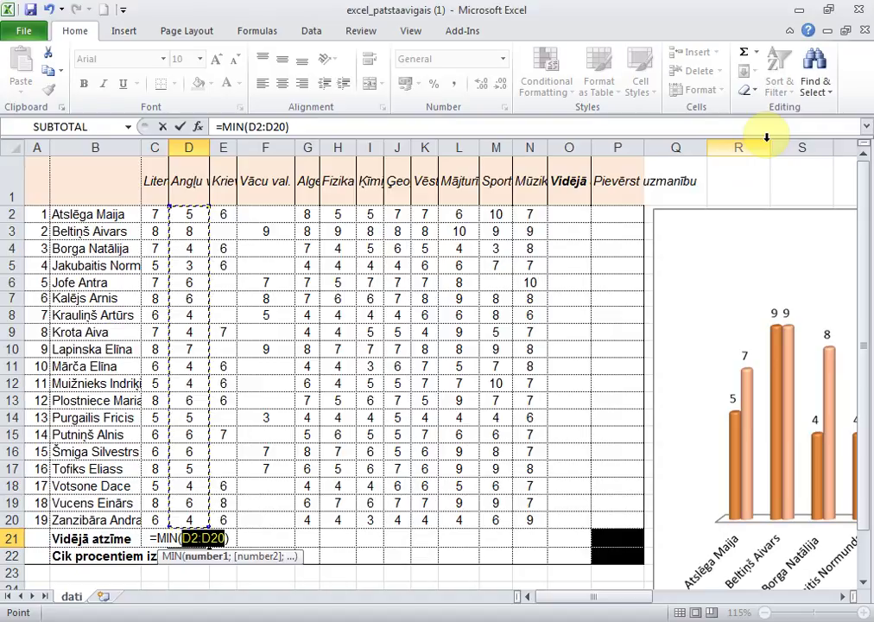
pyautogui.press('Return')
pyautogui.press('Up')
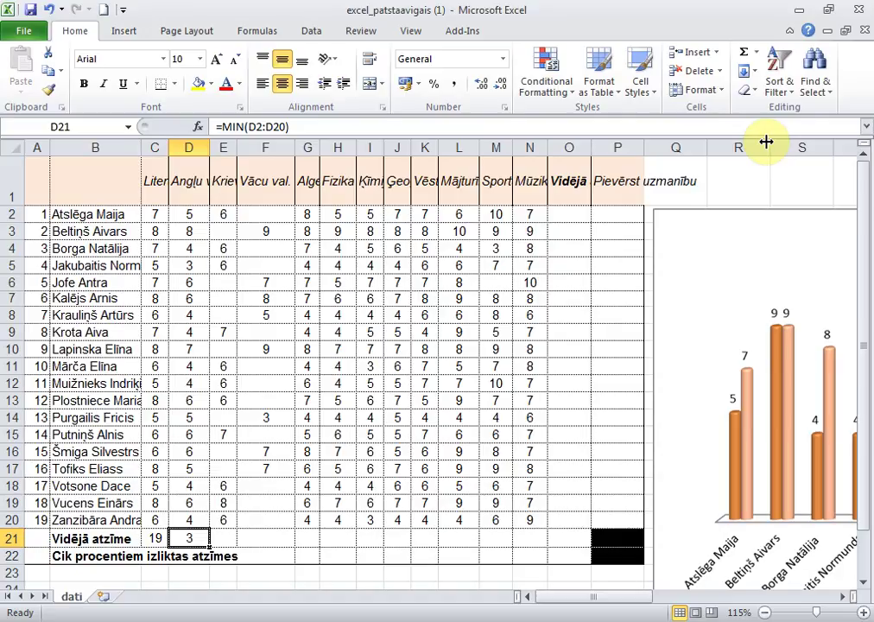
pyautogui.click(623, 221)
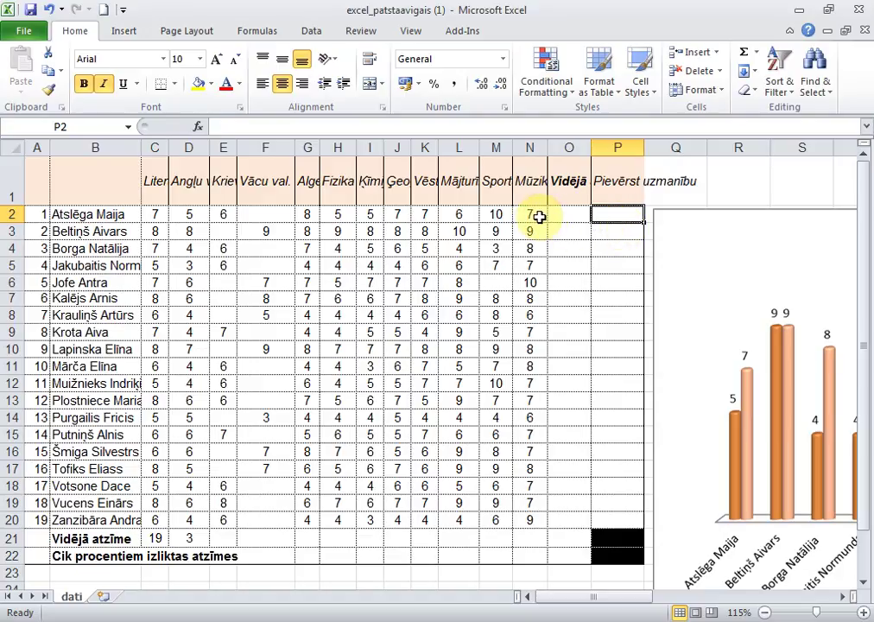
# Check the grades in N6 and N2, then show the AutoSum function list for P2.
pyautogui.click(536, 282)
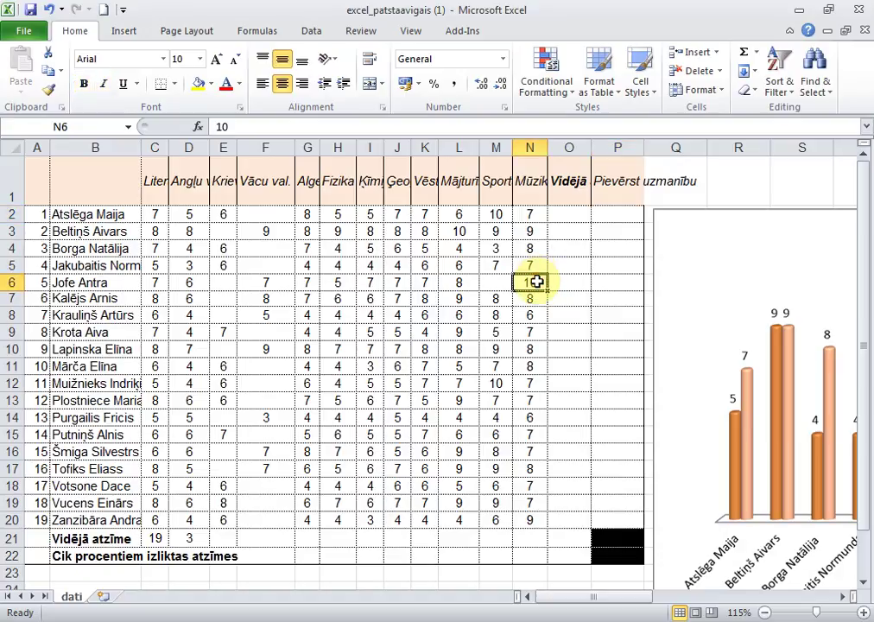
pyautogui.click(621, 218)
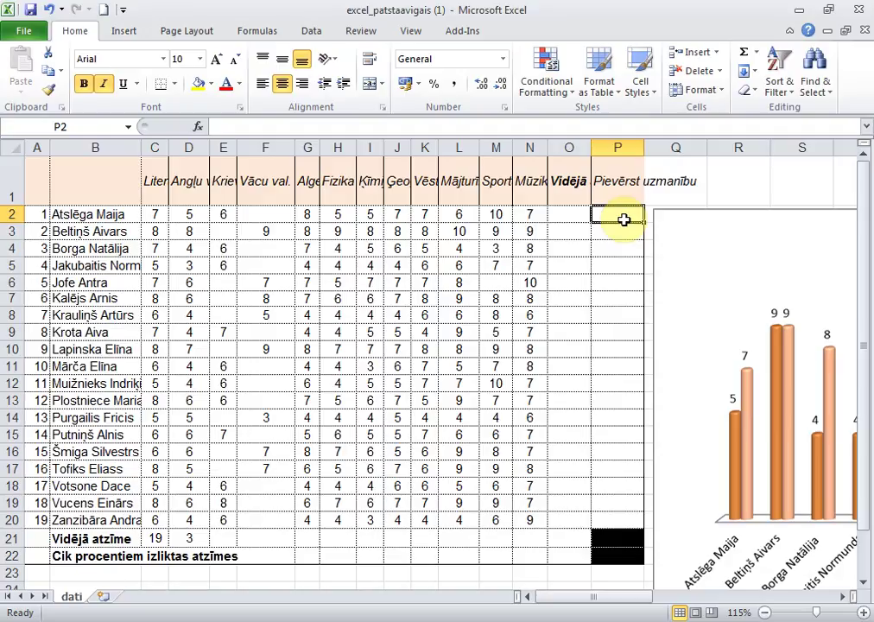
pyautogui.click(534, 215)
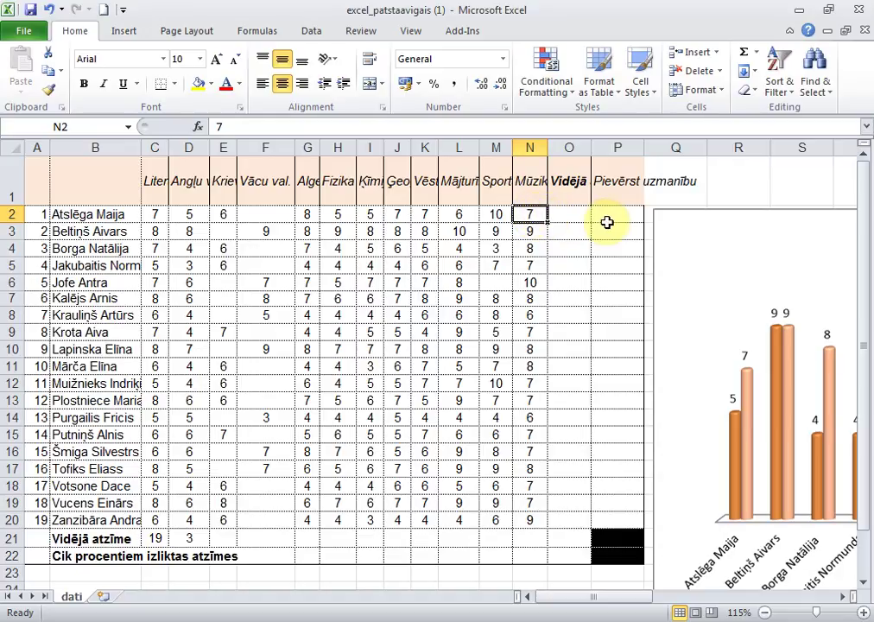
pyautogui.click(614, 218)
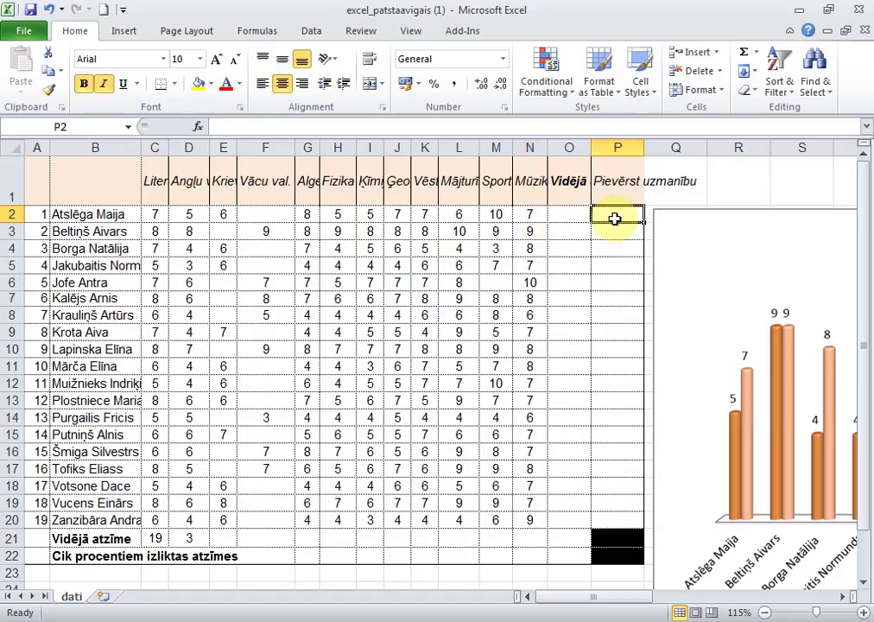
pyautogui.click(756, 54)
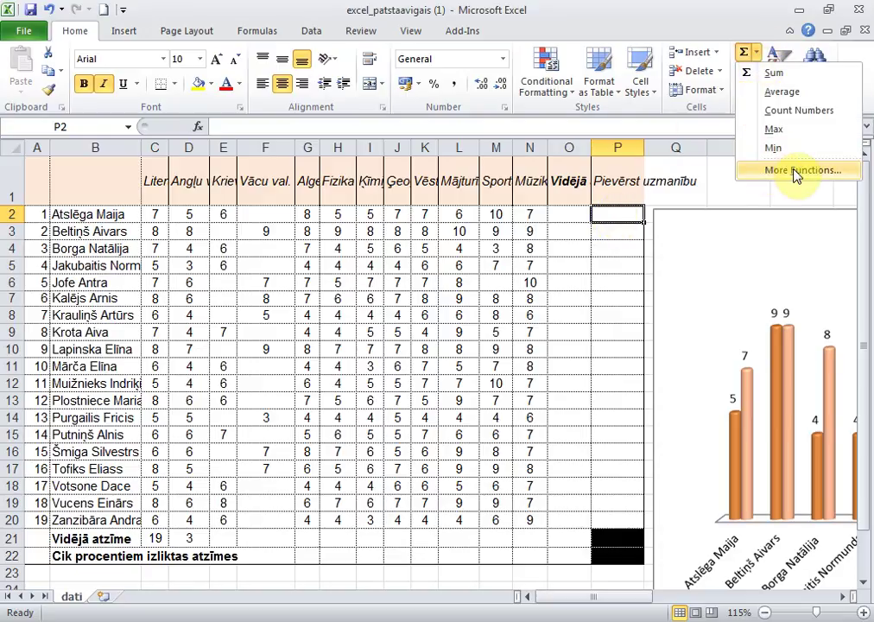
# Browse the Insert Function list with category All, then cancel it.
pyautogui.click(200, 127)
pyautogui.click(199, 127)
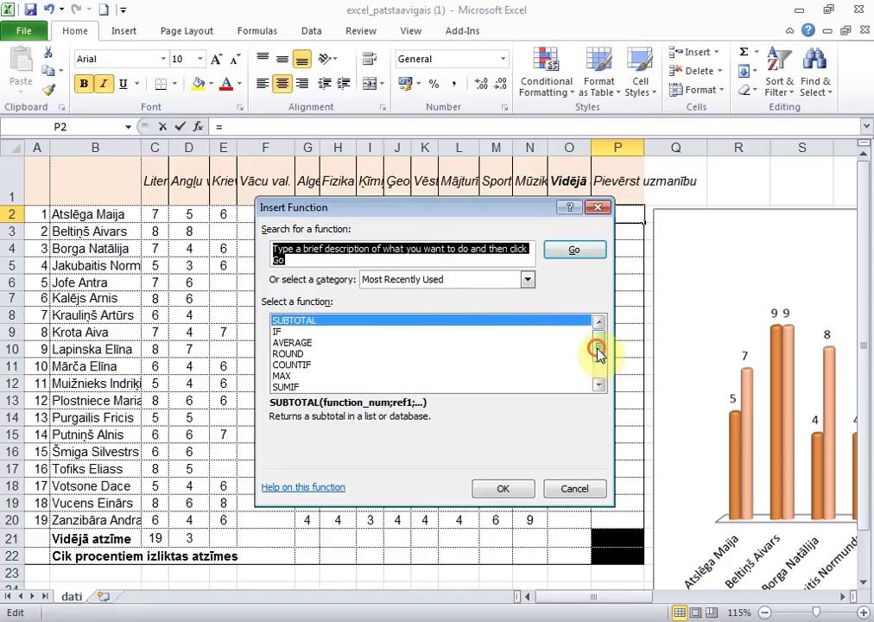
pyautogui.moveTo(597, 353); pyautogui.dragTo(551, 302)
pyautogui.click(525, 280)
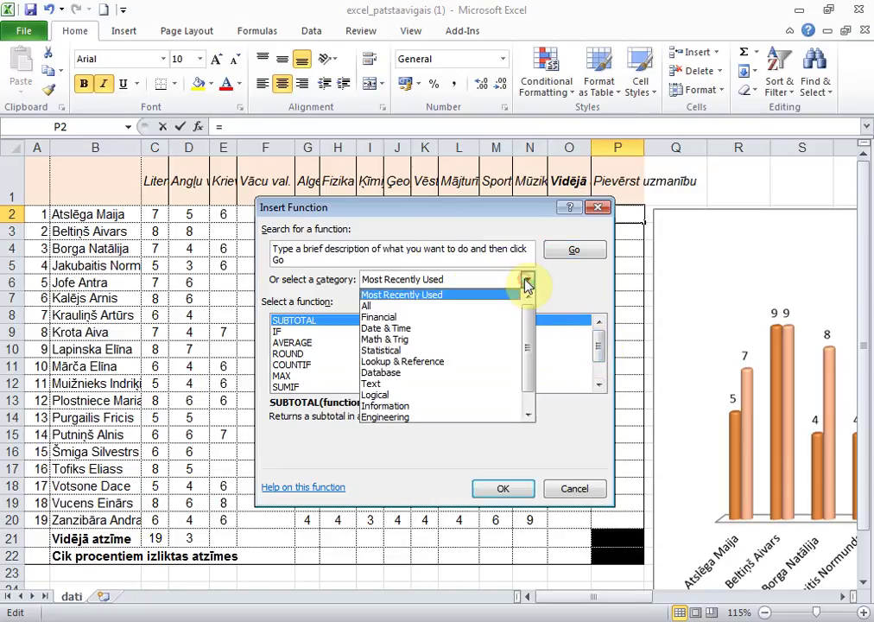
pyautogui.click(472, 308)
pyautogui.moveTo(599, 332)
pyautogui.mouseDown()
pyautogui.moveTo(600, 375)
pyautogui.moveTo(599, 350)
pyautogui.mouseUp()
pyautogui.click(433, 373)
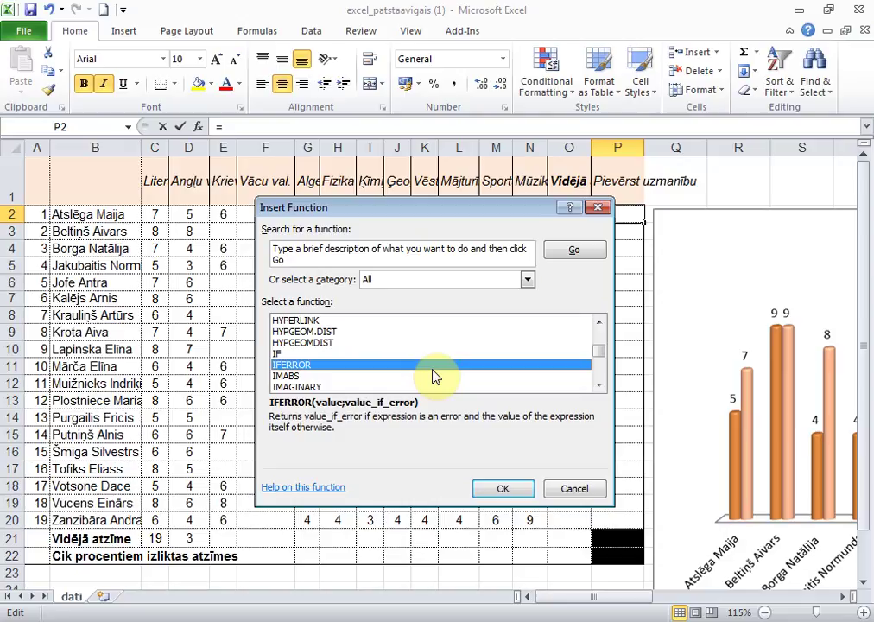
pyautogui.press('Up')
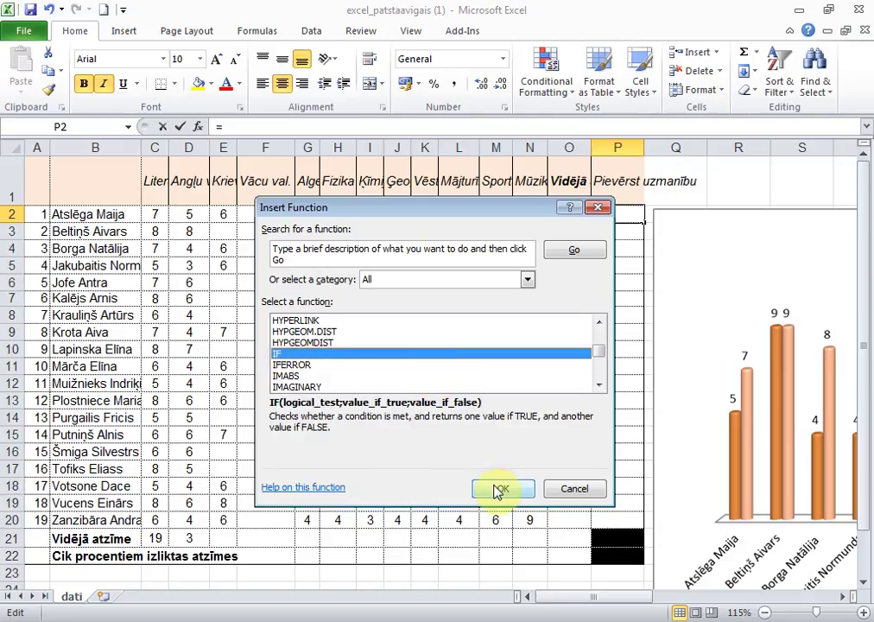
pyautogui.moveTo(494, 209); pyautogui.dragTo(348, 197)
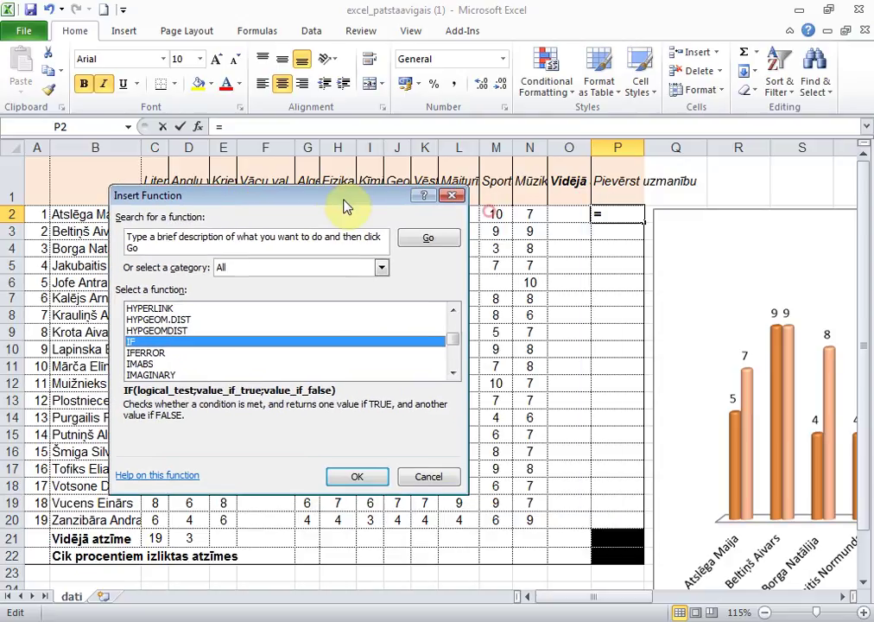
pyautogui.click(429, 476)
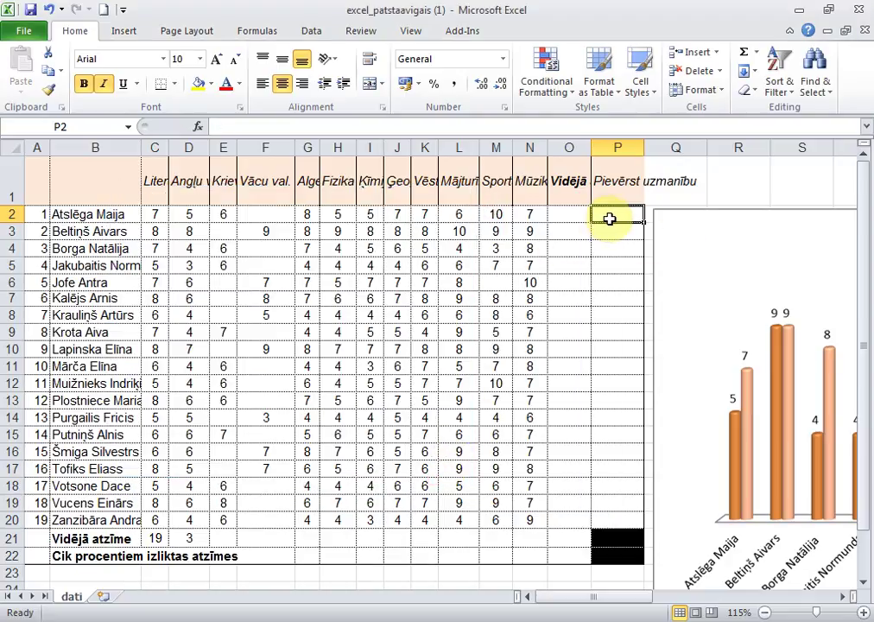
# Choose the IF function in Insert Function and confirm it for P2.
pyautogui.click(205, 130)
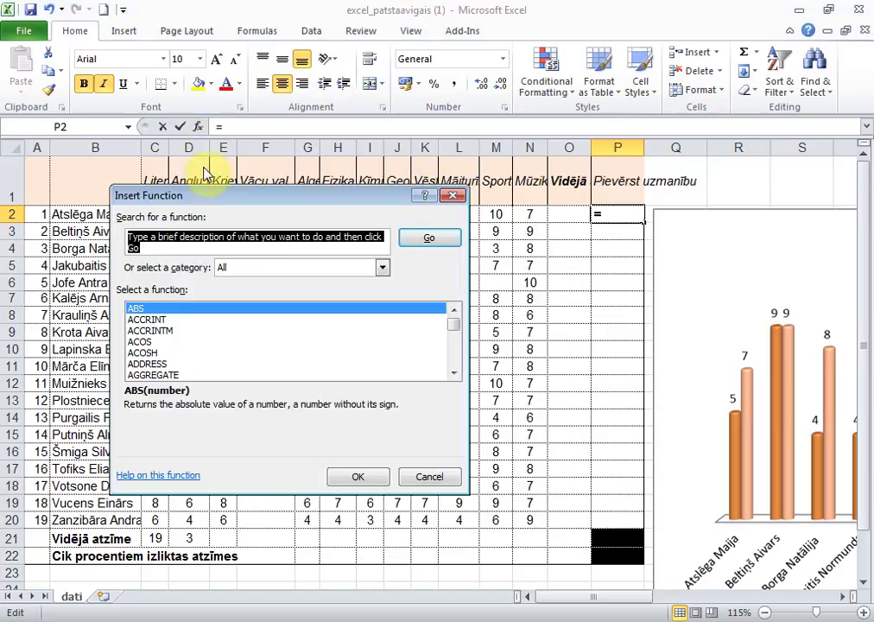
pyautogui.click(172, 320)
pyautogui.press('i')
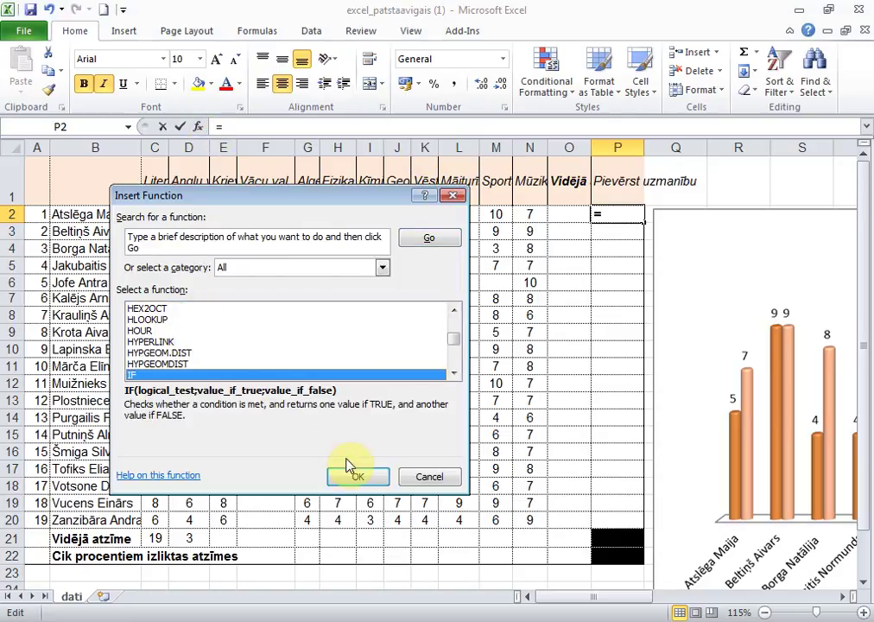
pyautogui.click(352, 480)
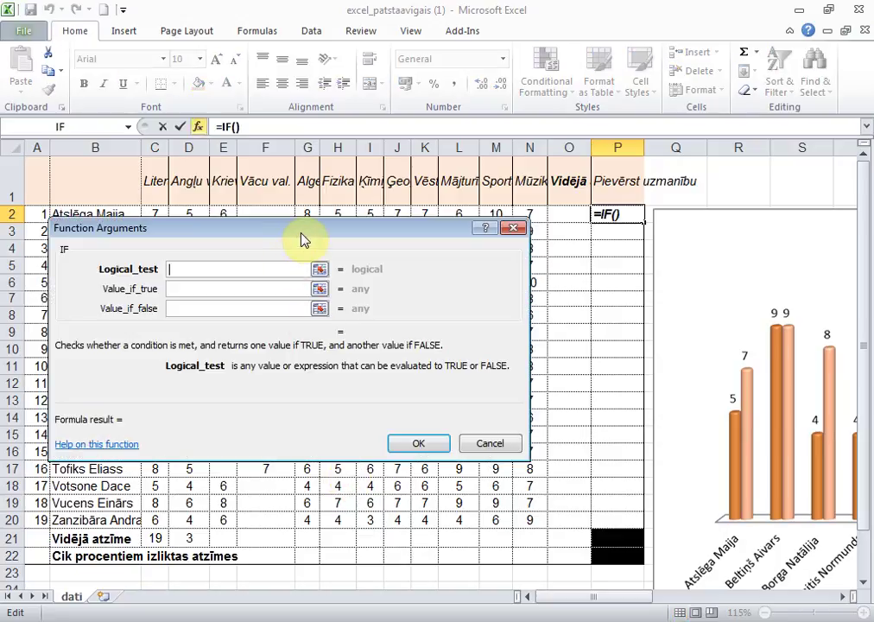
# Fill the IF arguments with N2=10, "Izcilnieks" if true, "" if false, and confirm.
pyautogui.moveTo(302, 232); pyautogui.dragTo(325, 366)
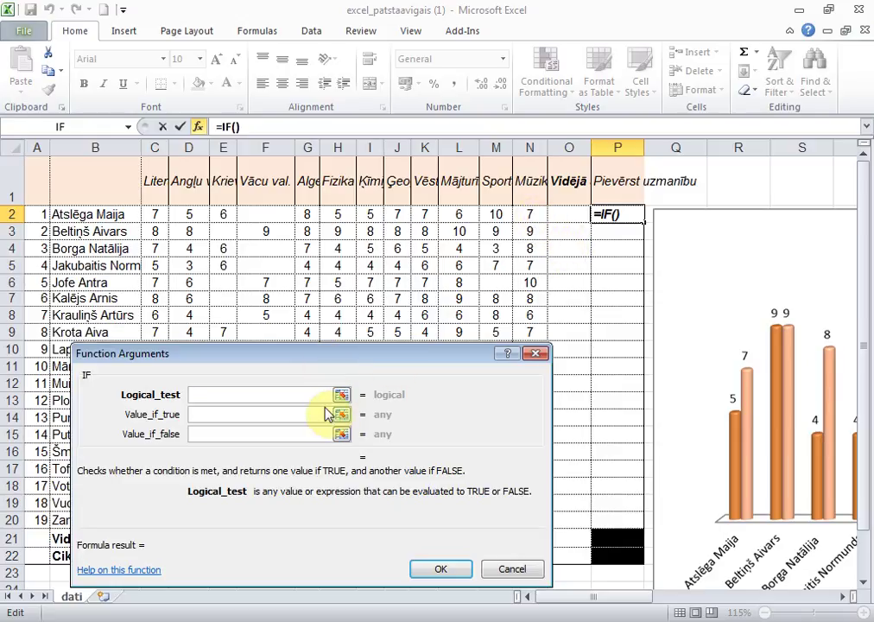
pyautogui.click(538, 213)
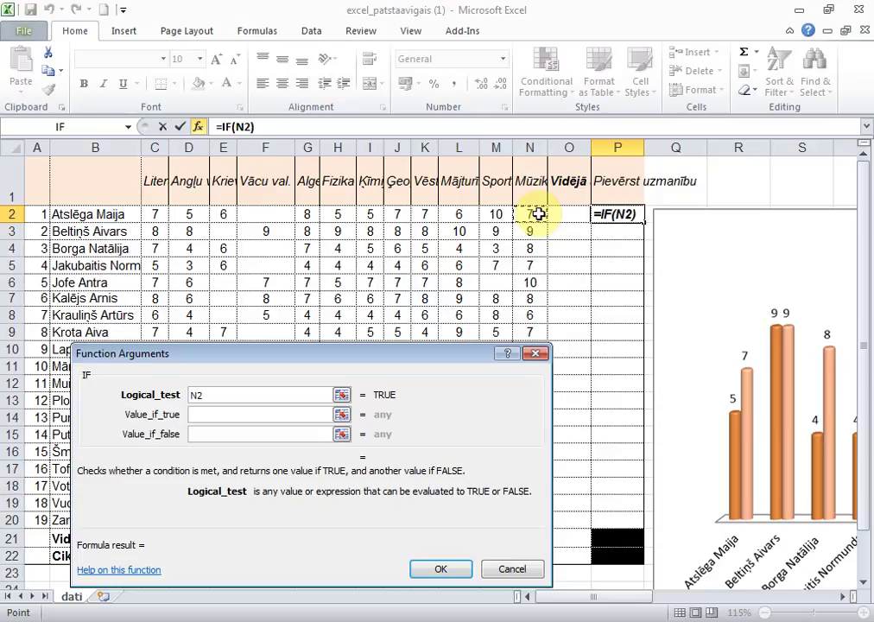
pyautogui.click(231, 398)
pyautogui.write('=')
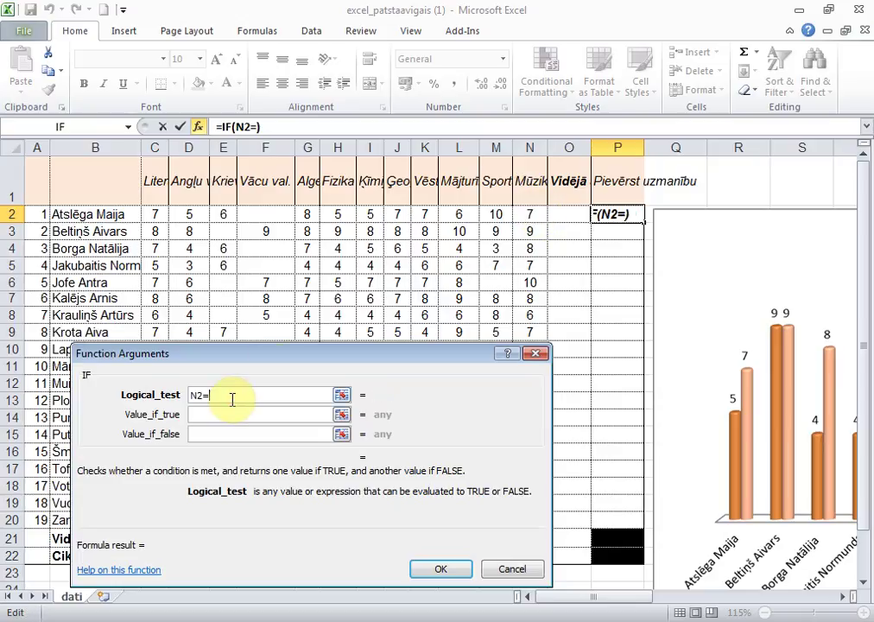
pyautogui.write('10')
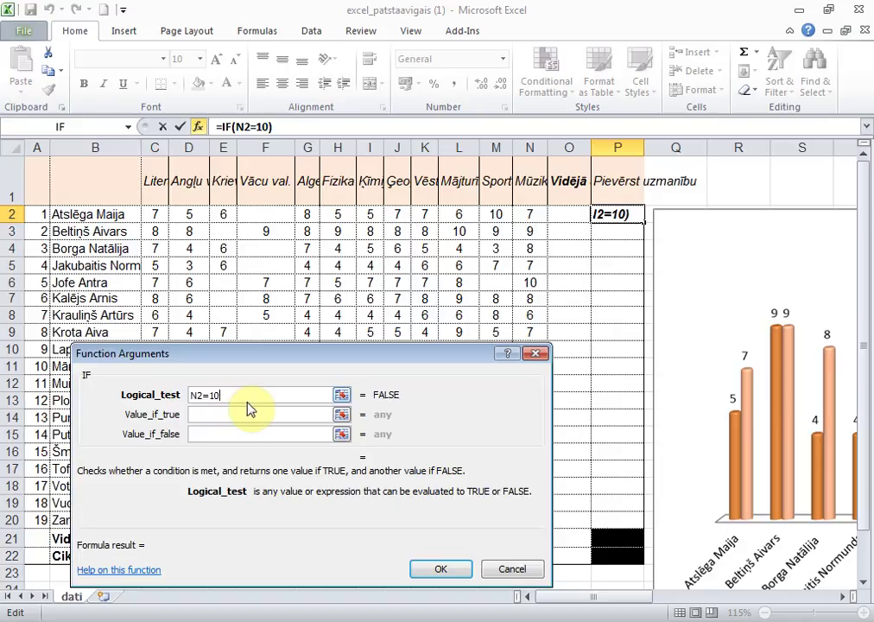
pyautogui.click(249, 415)
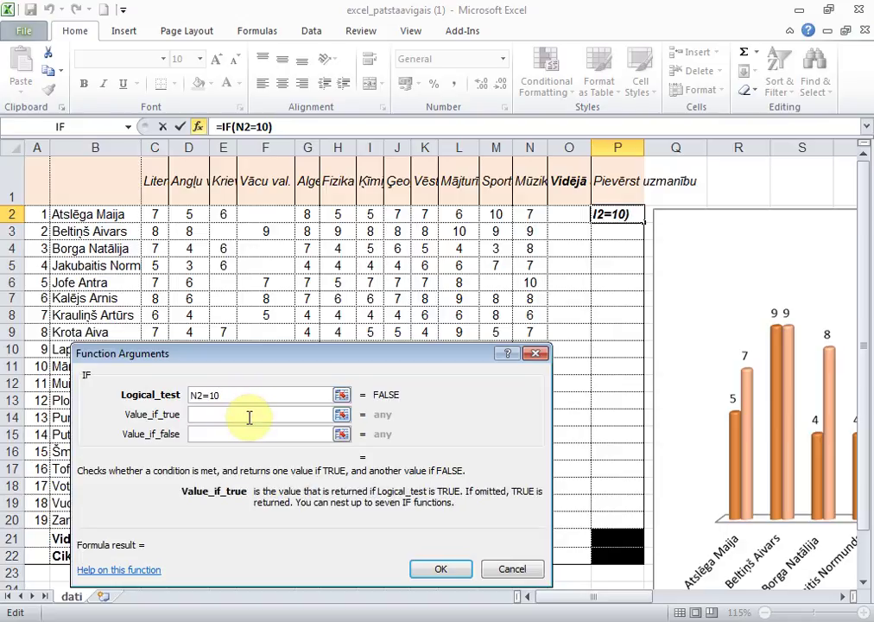
pyautogui.write('Izc')
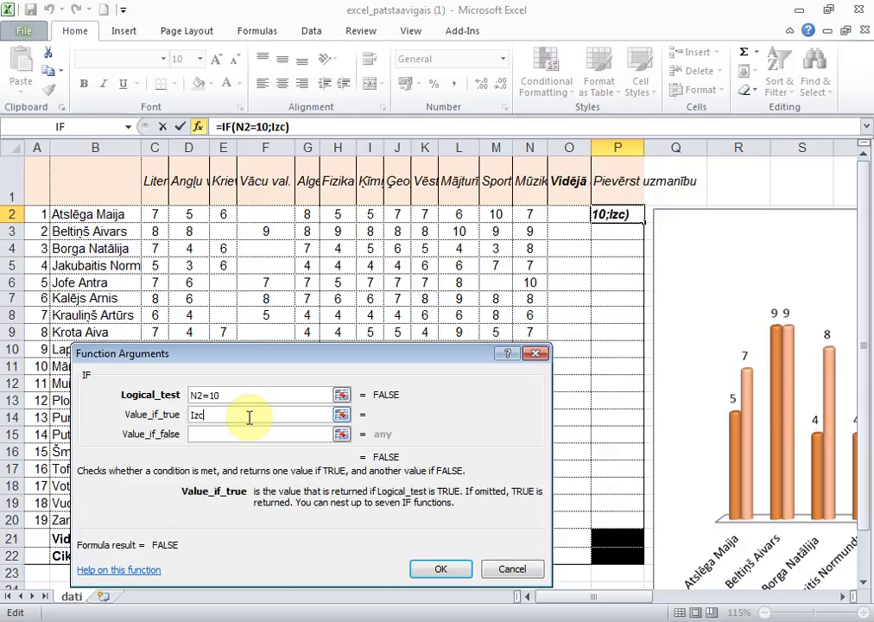
pyautogui.write('ilnieks')
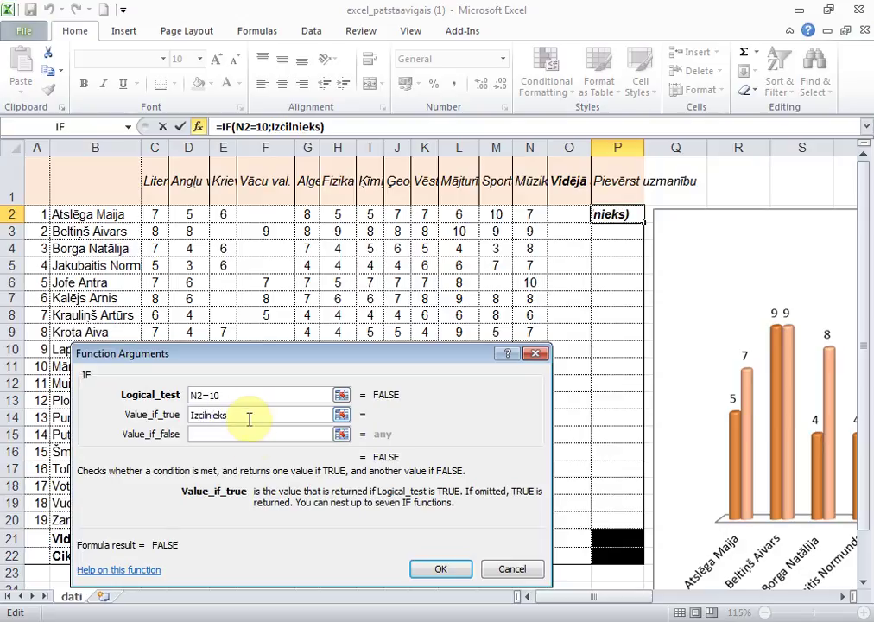
pyautogui.click(251, 435)
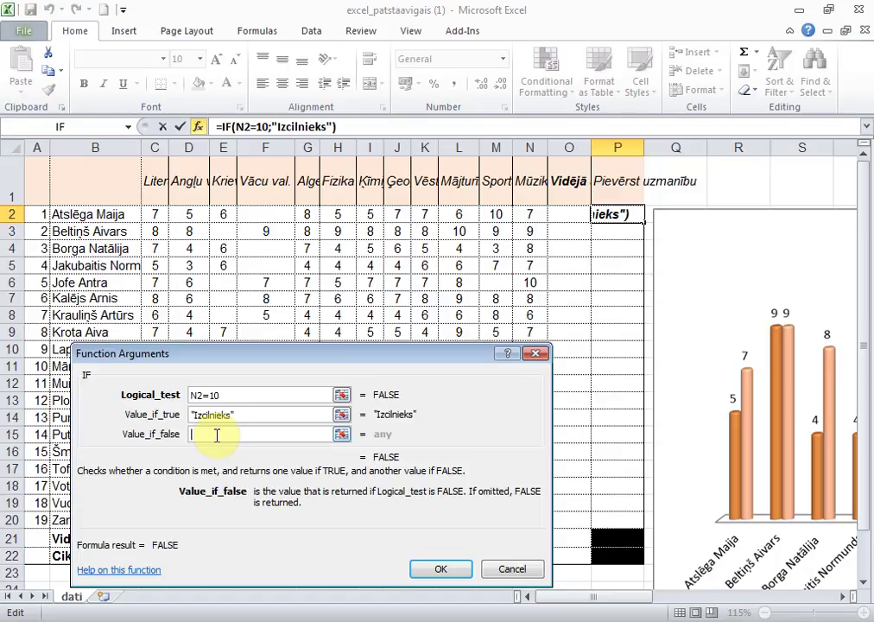
pyautogui.write('""')
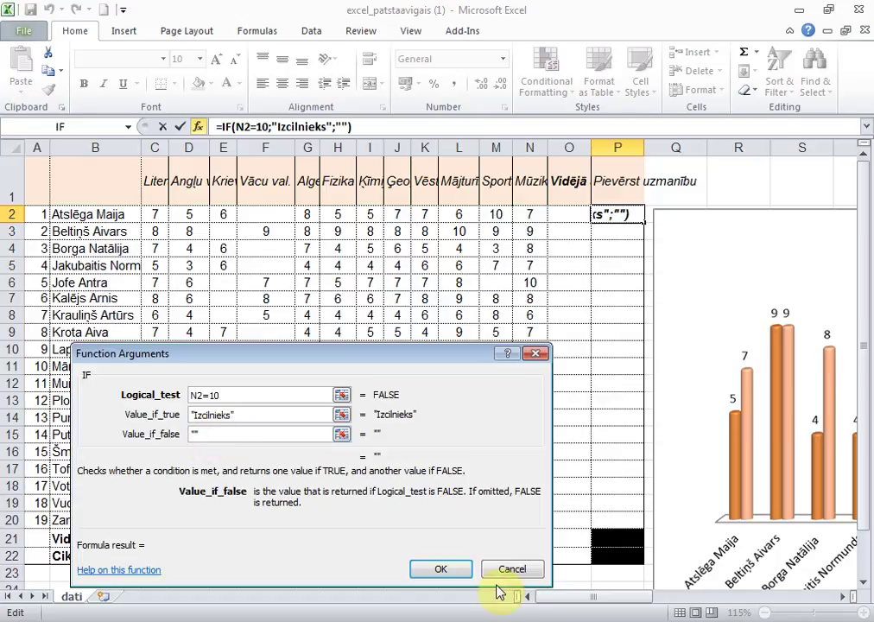
pyautogui.click(455, 569)
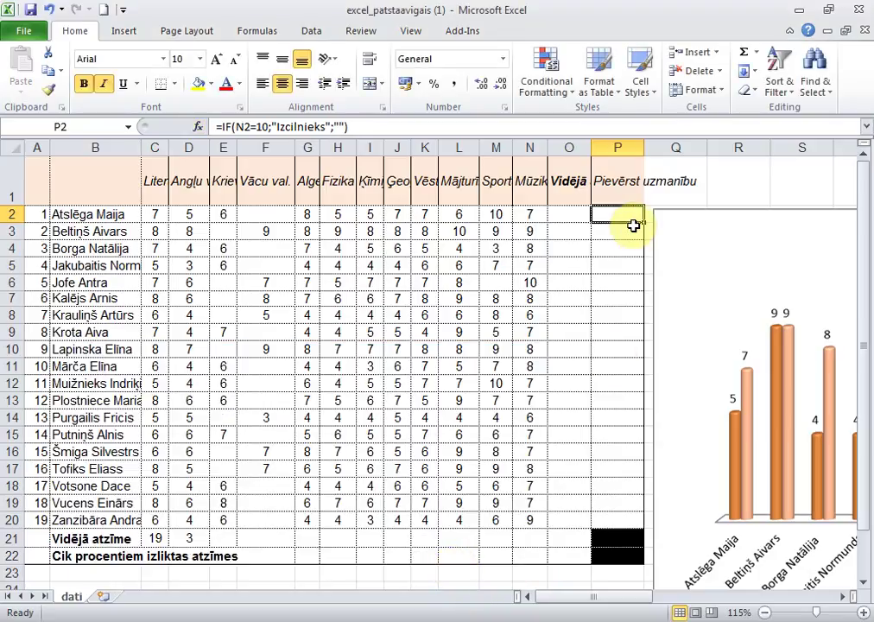
# Fill the Izcilnieks IF formula from P2 down to P20 and check it in P6.
pyautogui.moveTo(645, 223); pyautogui.dragTo(647, 524)
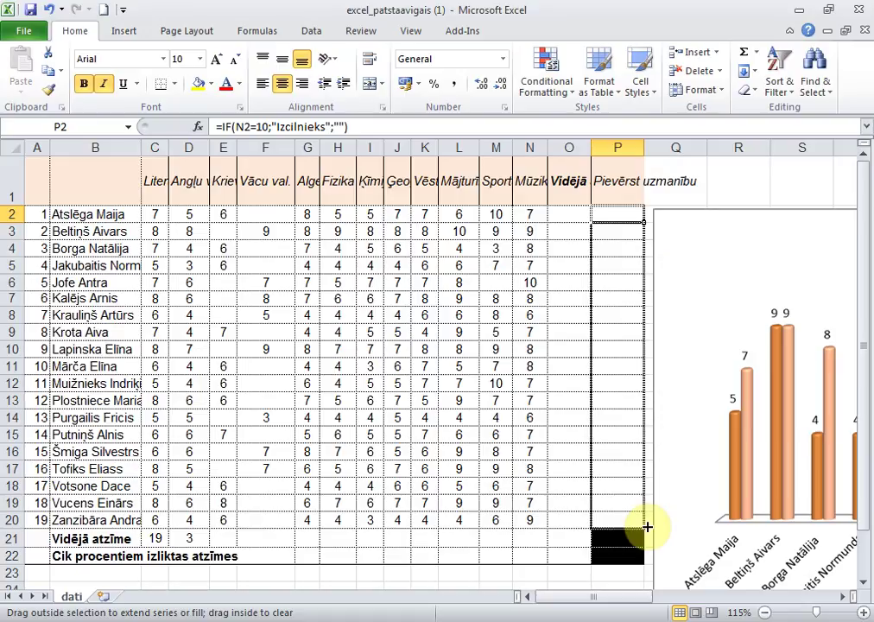
pyautogui.moveTo(646, 524); pyautogui.dragTo(646, 524)
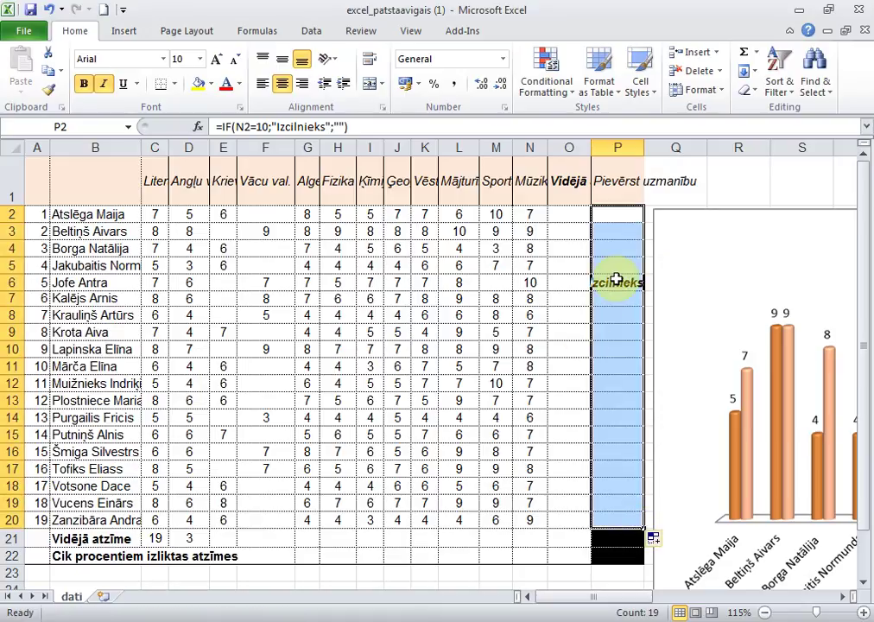
pyautogui.click(616, 282)
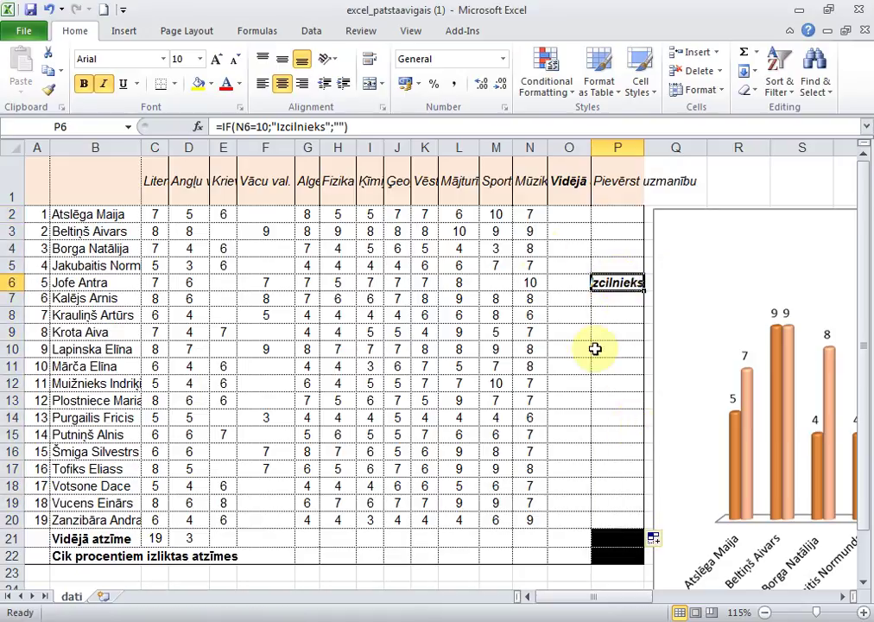
# Change grades N10 and N13 to 10 and N14 to 5, then go to P14.
pyautogui.click(532, 349)
pyautogui.write('10')
pyautogui.press('Return')
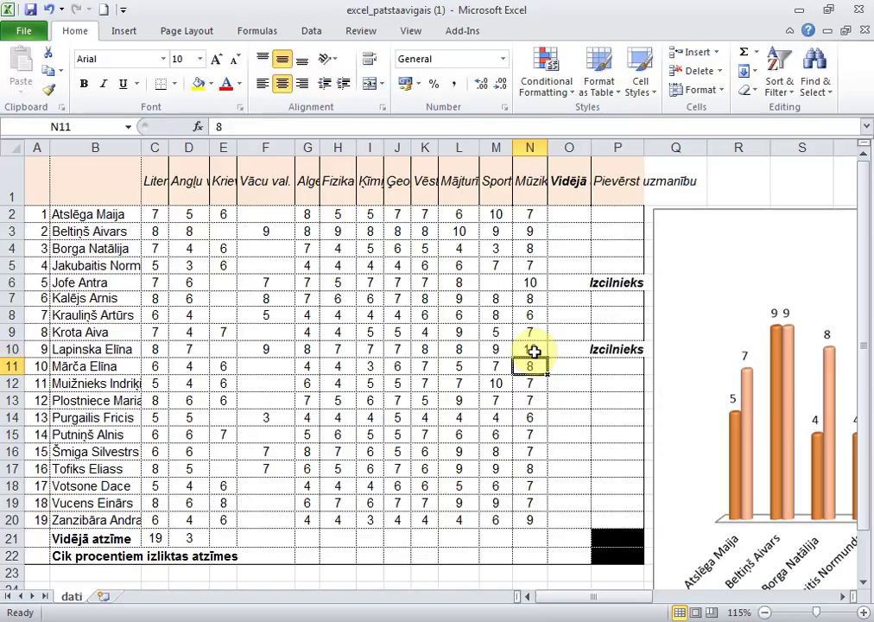
pyautogui.press('Return')
pyautogui.press('Return')
pyautogui.write('10')
pyautogui.press('Return')
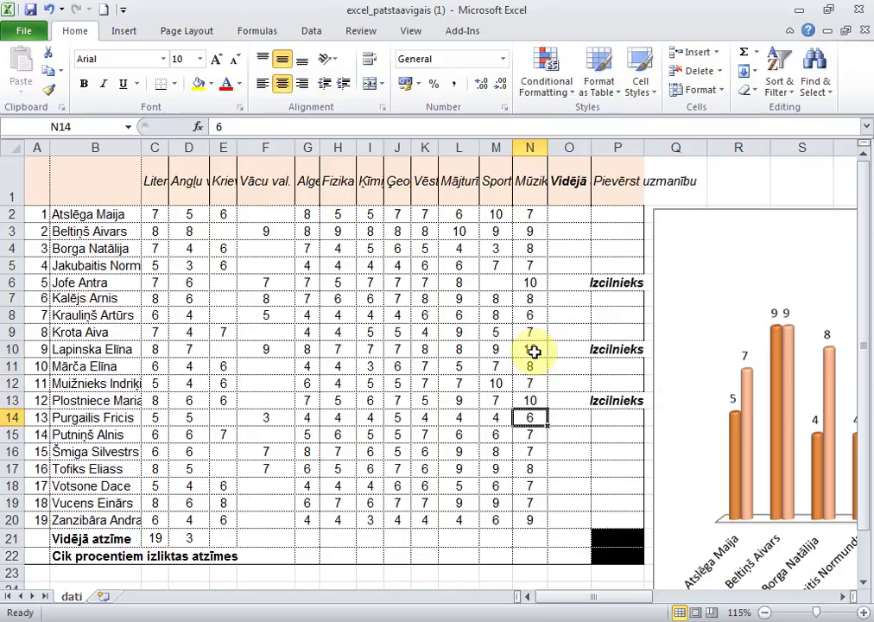
pyautogui.write('5')
pyautogui.press('Return')
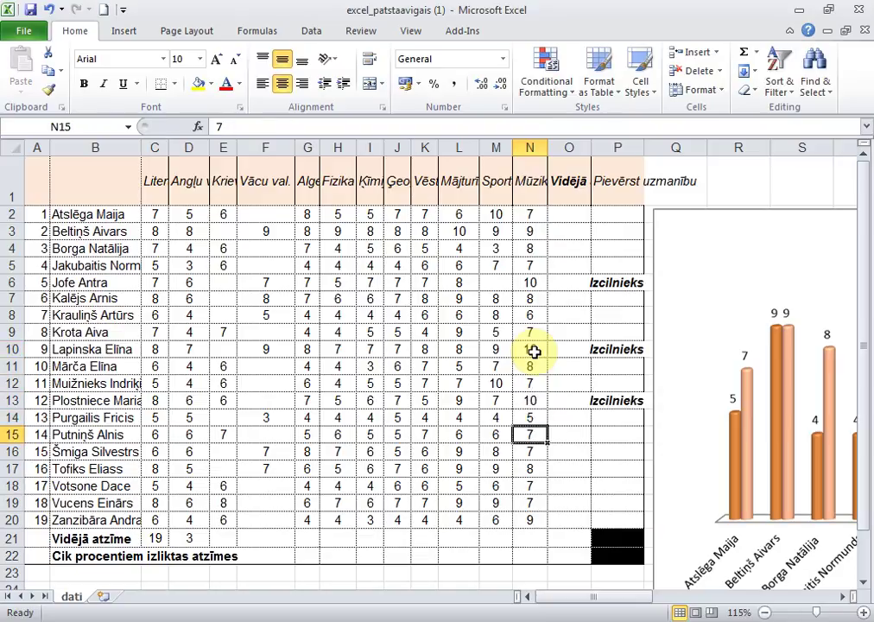
pyautogui.press('Up')
pyautogui.press('Right')
pyautogui.press('Right')
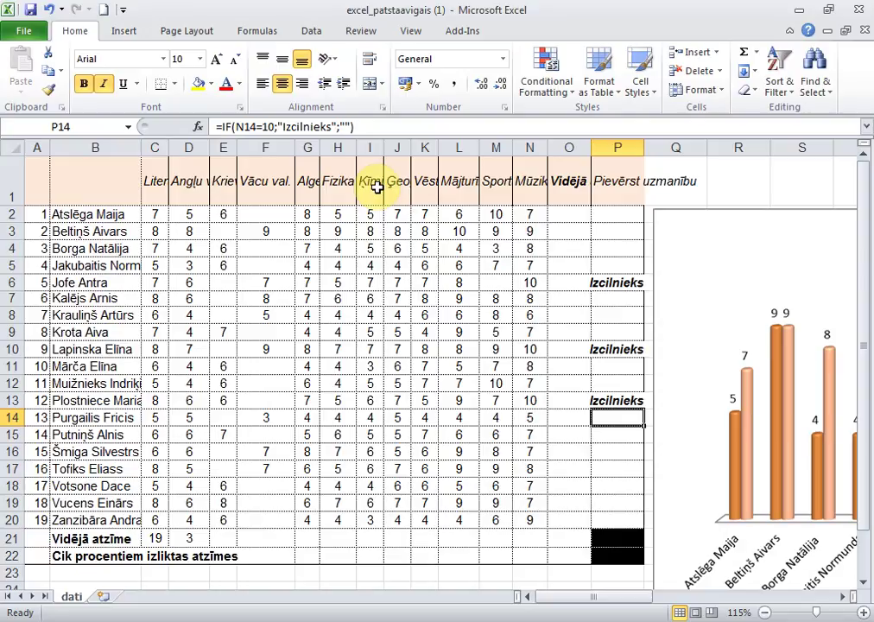
# Try nesting another IF in P14's formula, then cancel to keep =IF(N14=10;"Izcilnieks";"").
pyautogui.click(199, 127)
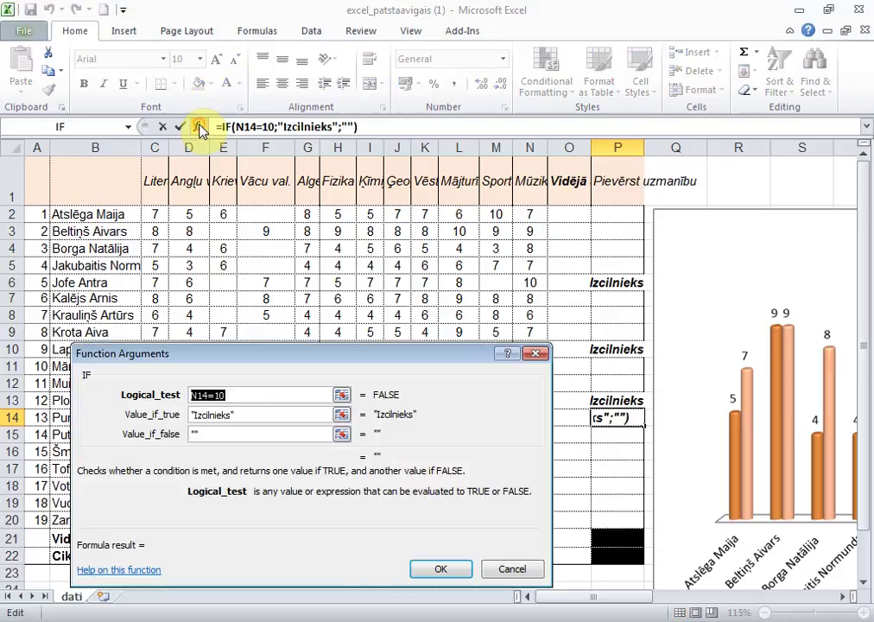
pyautogui.click(255, 418)
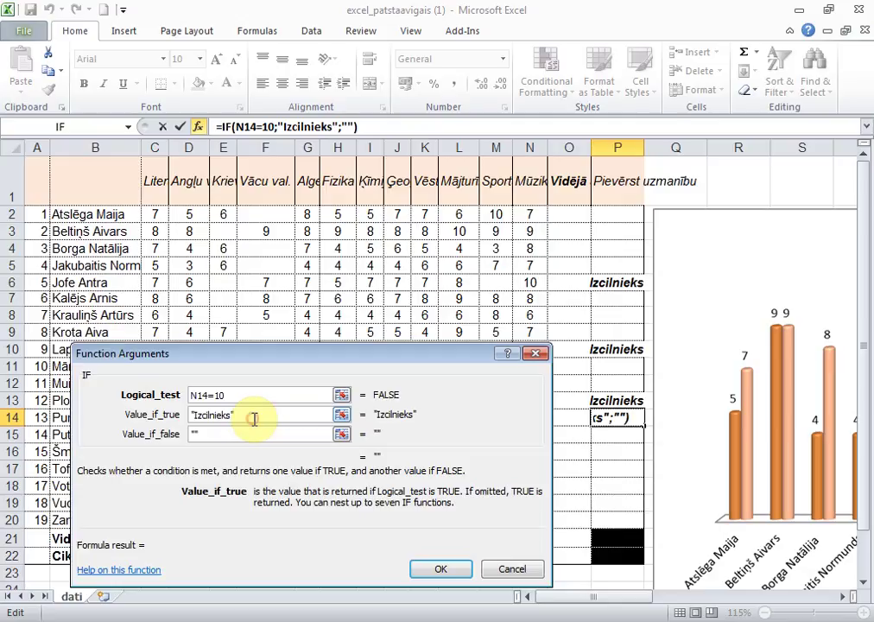
pyautogui.moveTo(234, 415); pyautogui.dragTo(175, 408)
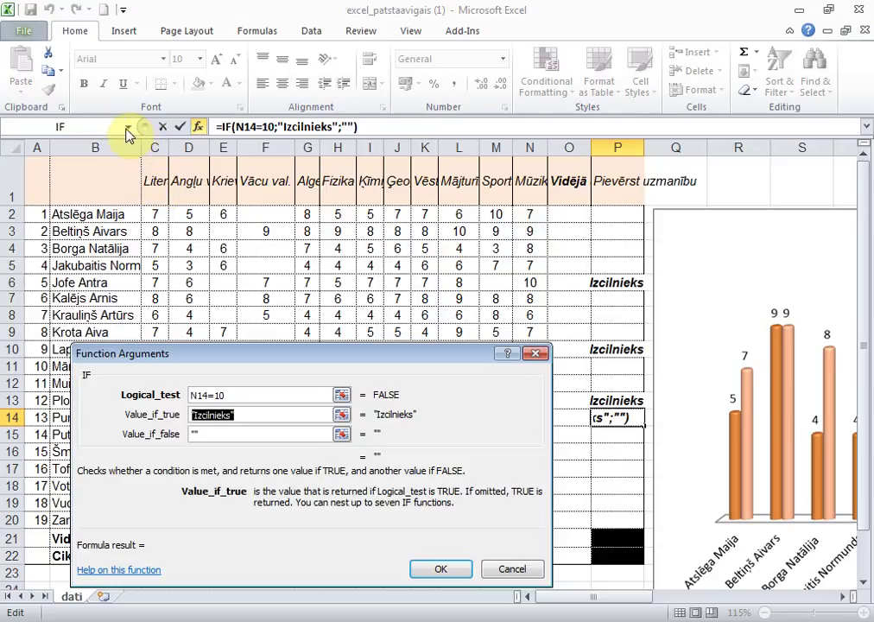
pyautogui.click(69, 130)
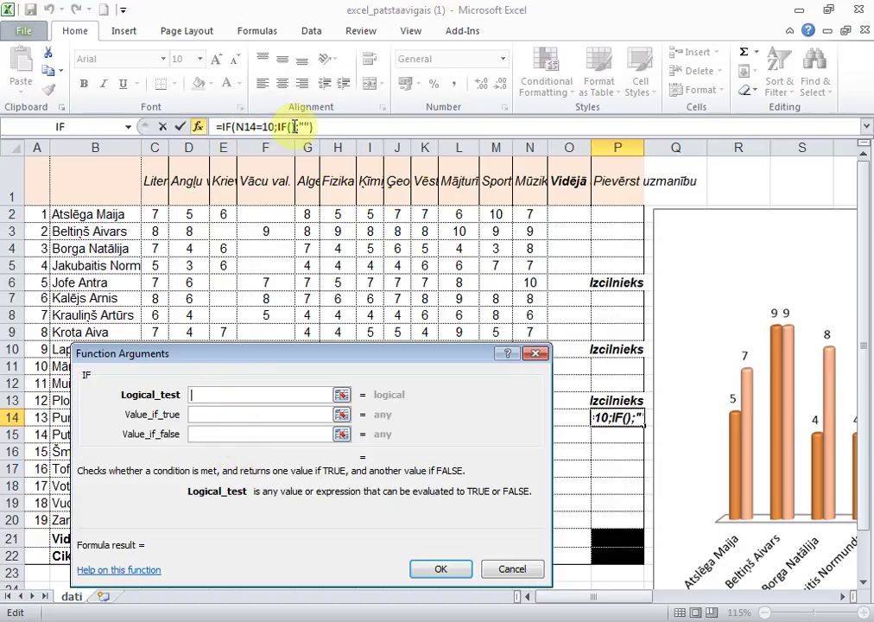
pyautogui.click(511, 569)
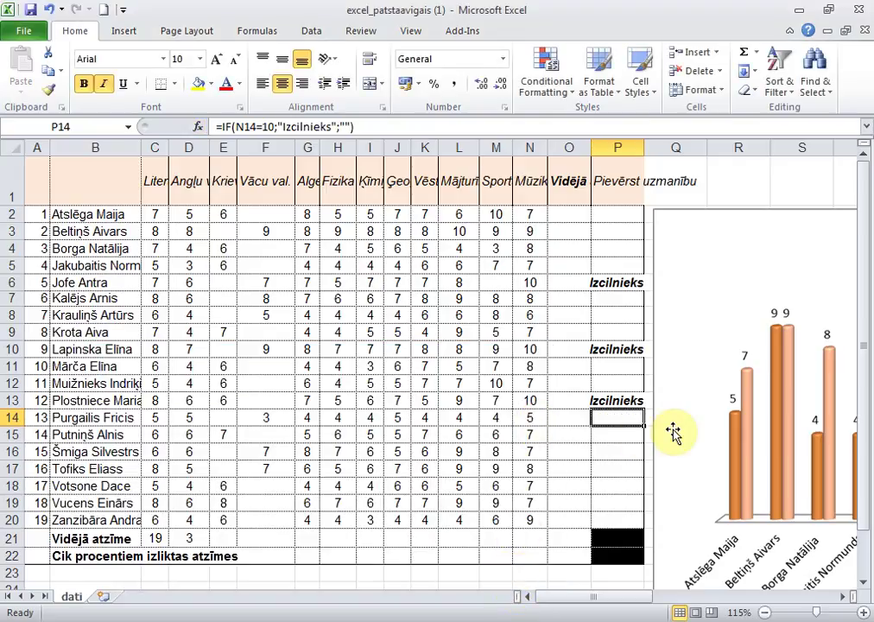
pyautogui.click(617, 284)
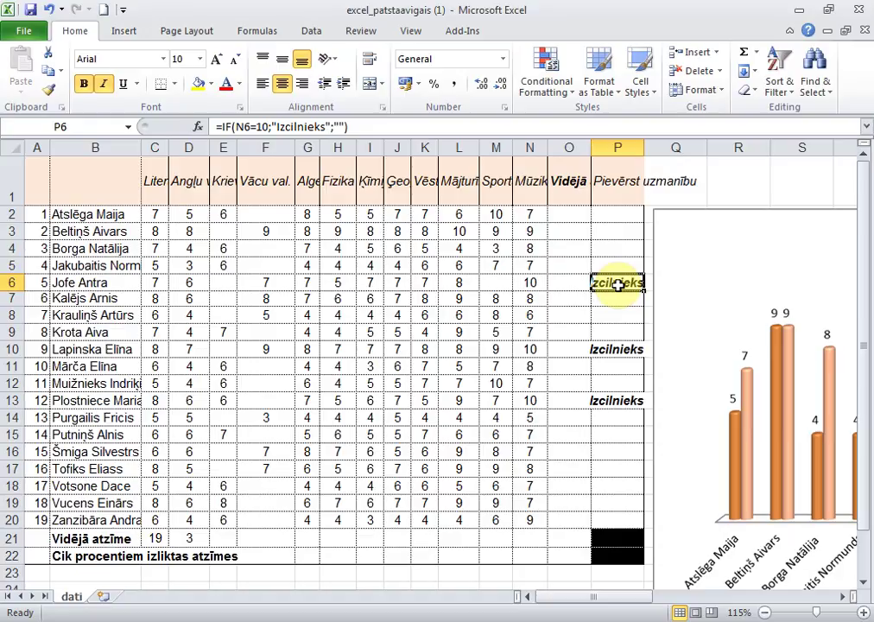
pyautogui.press('Down')
pyautogui.press('Down')
pyautogui.press('Down')
pyautogui.press('Down')
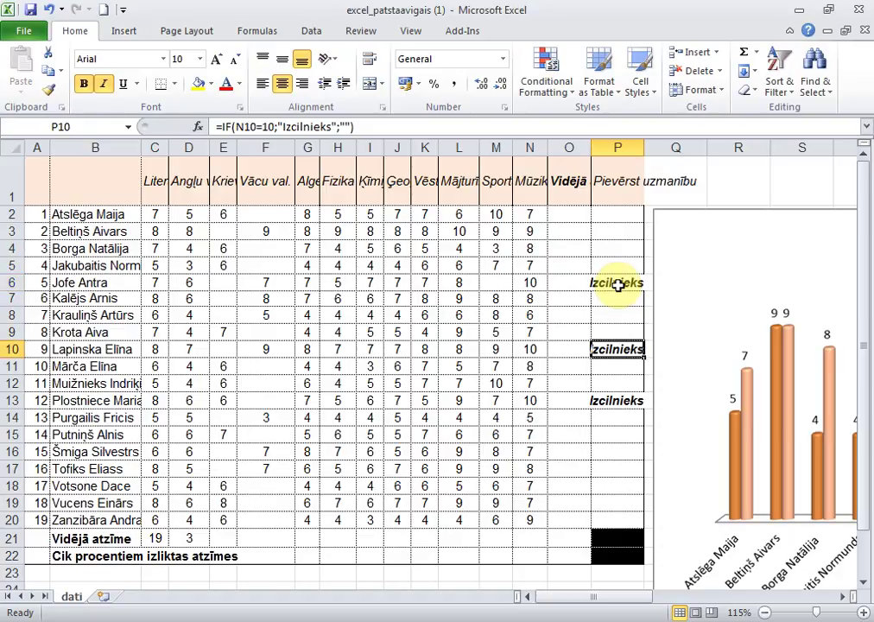
pyautogui.press('Up')
pyautogui.press('Up')
pyautogui.press('Up')
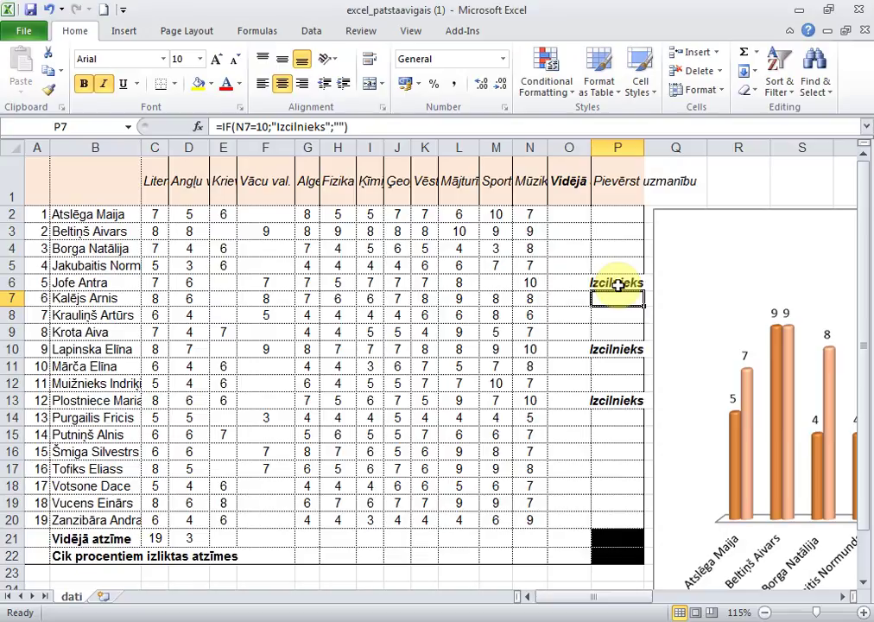
pyautogui.press('Left')
pyautogui.press('Left')
pyautogui.press('Left')
pyautogui.press('Left')
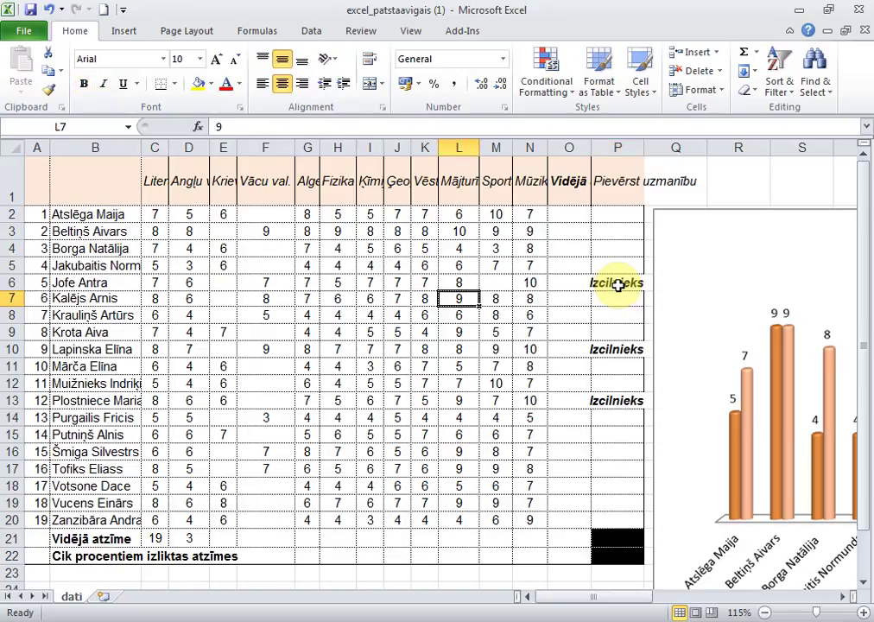
# Lower the grade in L7 to 5 and check that P6 still shows Izcilnieks.
pyautogui.write('5')
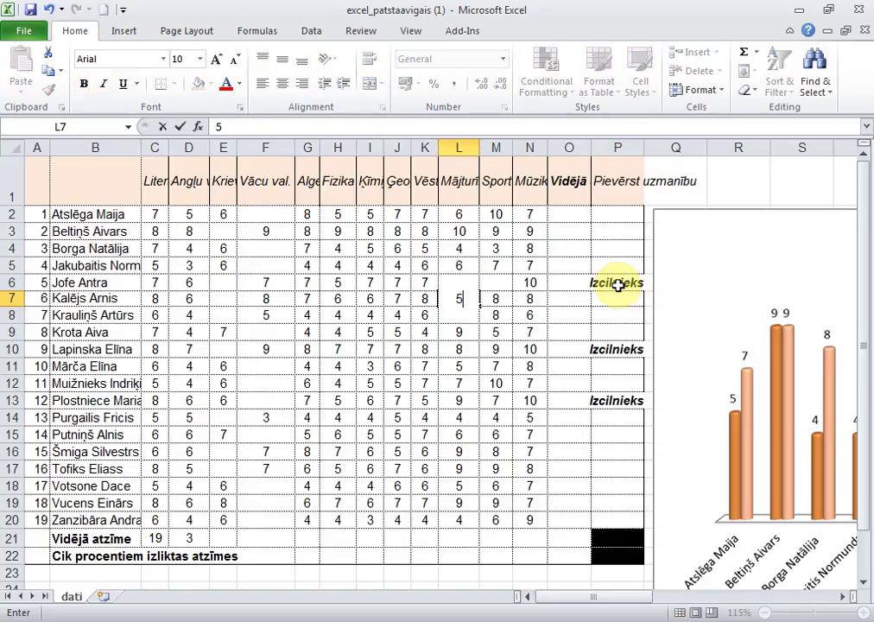
pyautogui.press('Return')
pyautogui.press('Up')
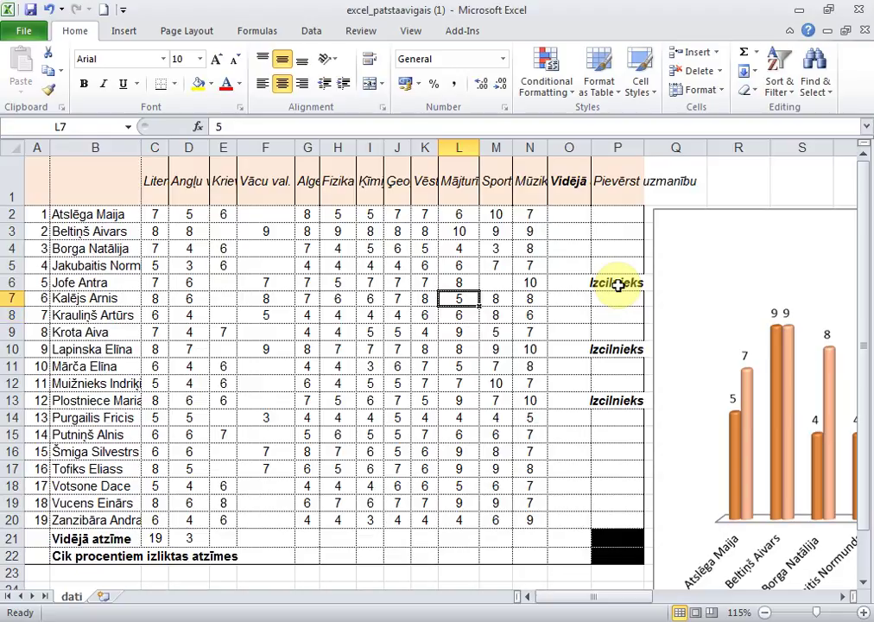
pyautogui.press('Down')
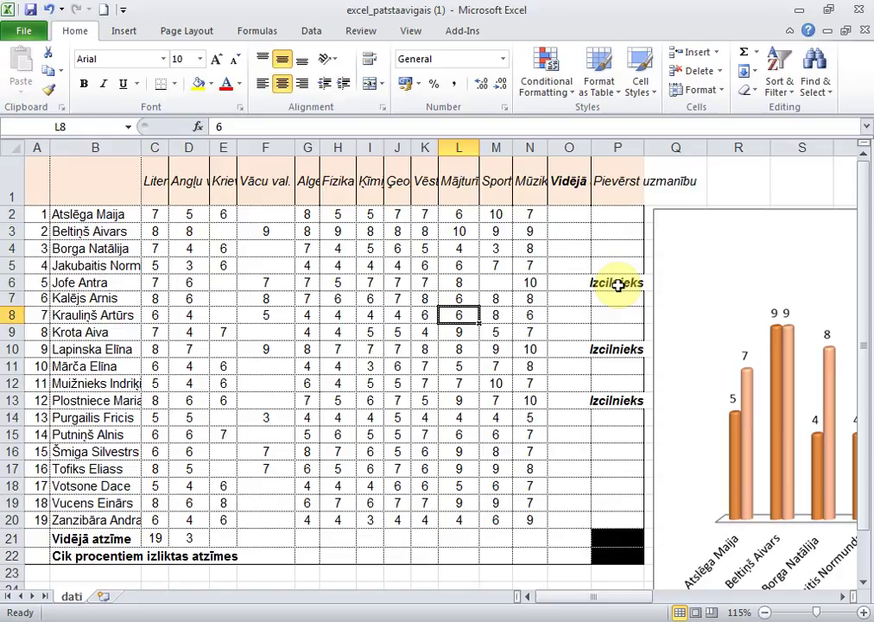
pyautogui.press('Up')
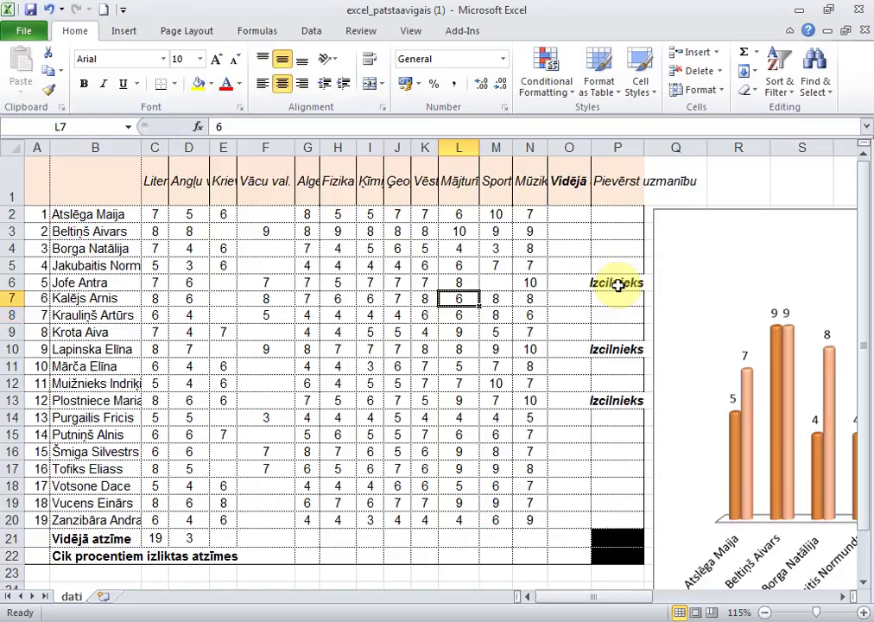
pyautogui.press('Up')
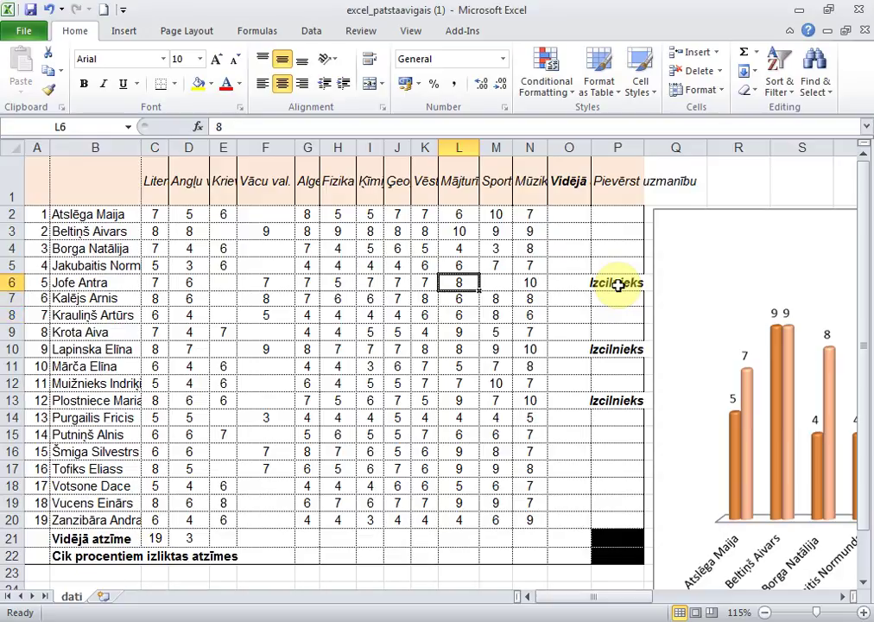
pyautogui.press('Right')
pyautogui.press('Right')
pyautogui.press('Right')
pyautogui.press('Right')
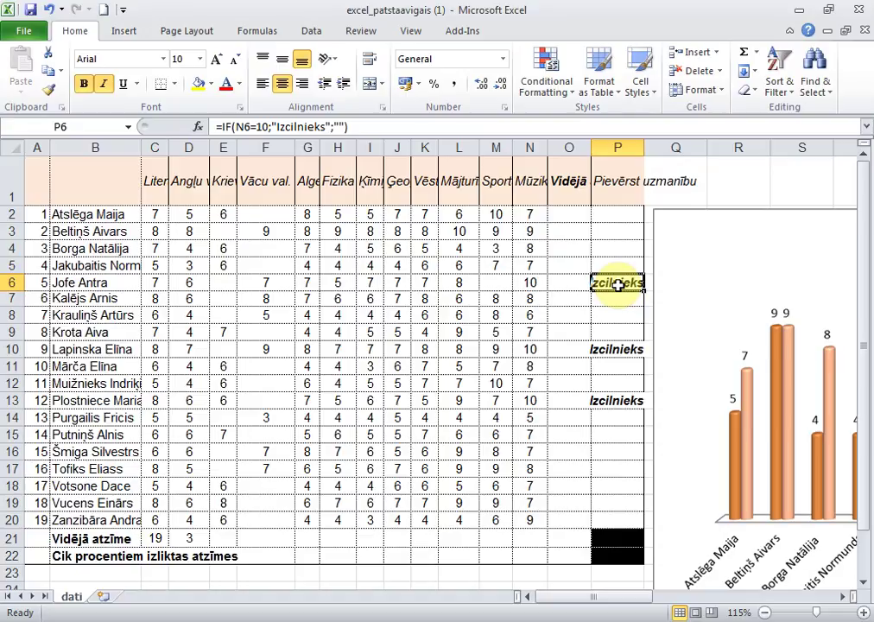
pyautogui.click(756, 53)
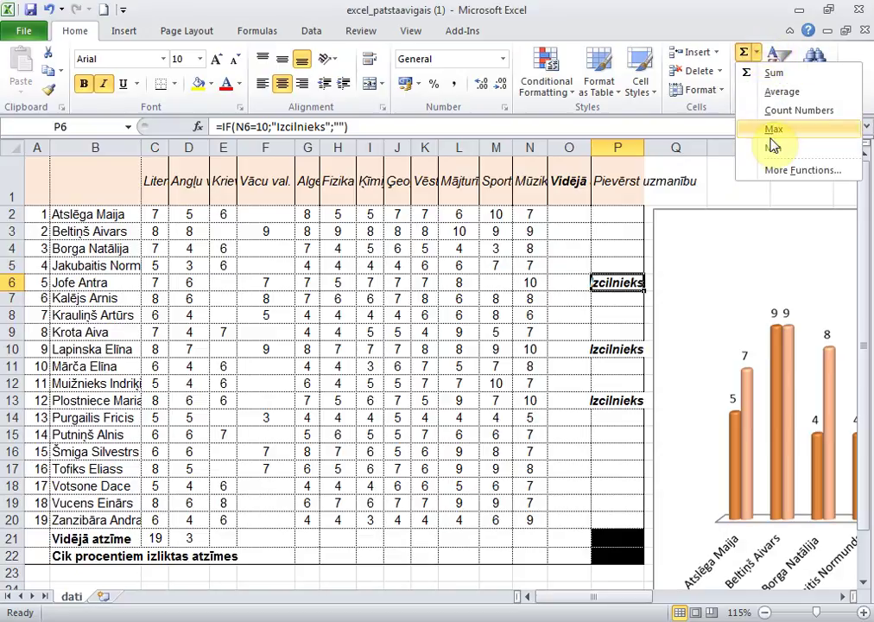
pyautogui.click(774, 170)
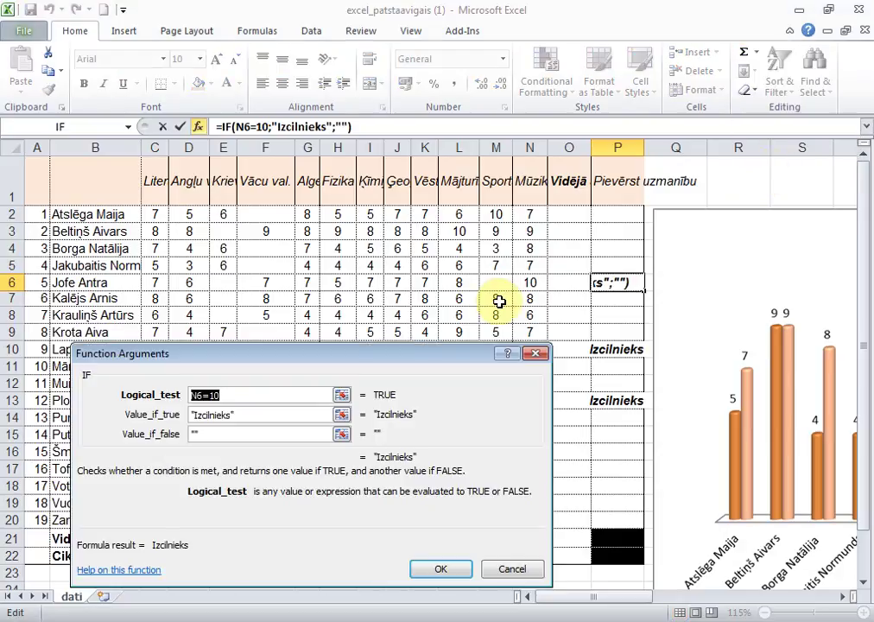
pyautogui.click(509, 568)
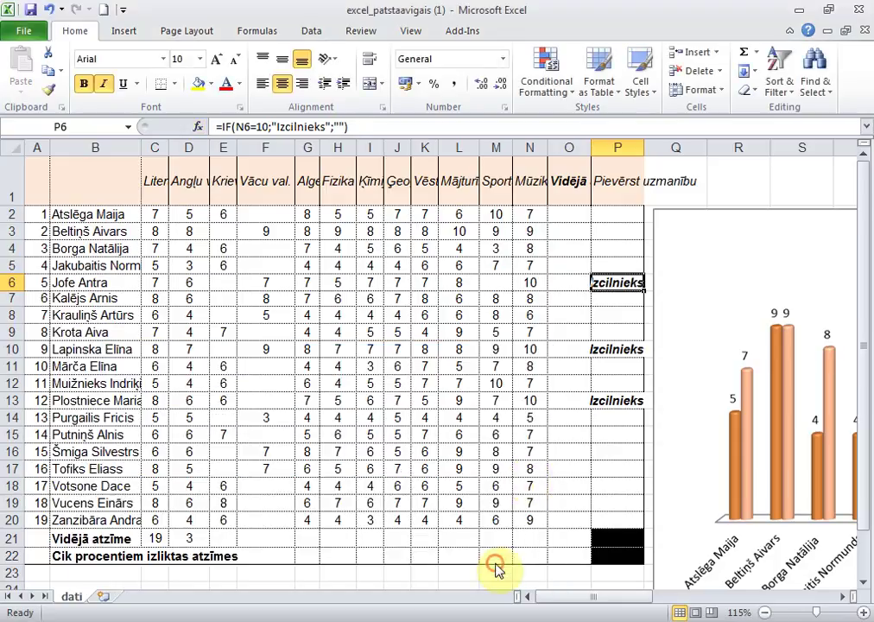
pyautogui.click(494, 573)
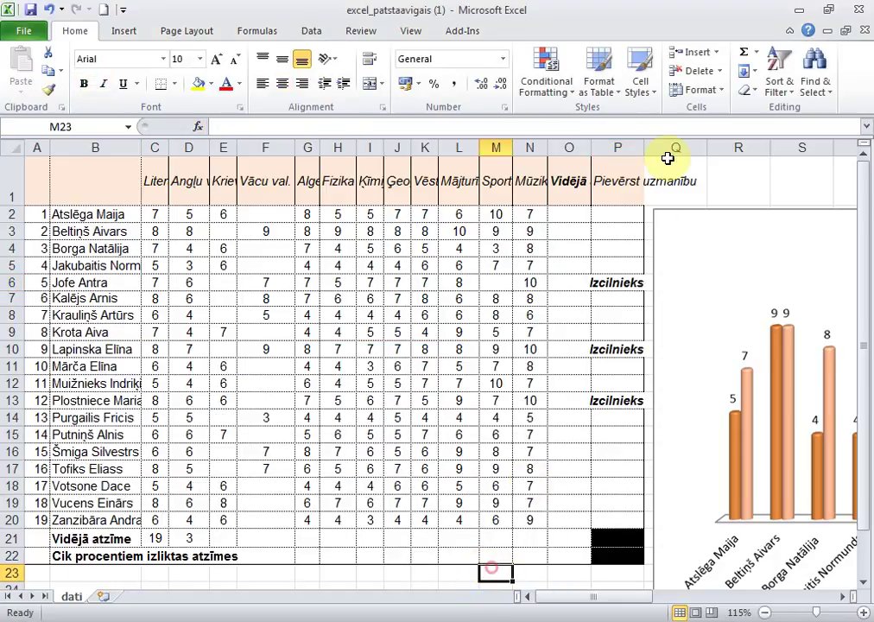
pyautogui.click(757, 52)
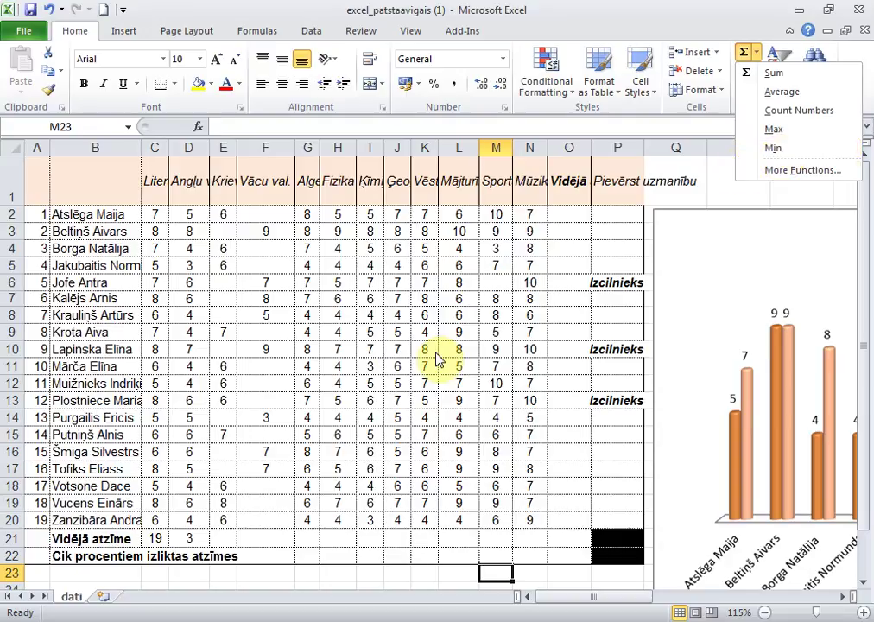
pyautogui.click(303, 570)
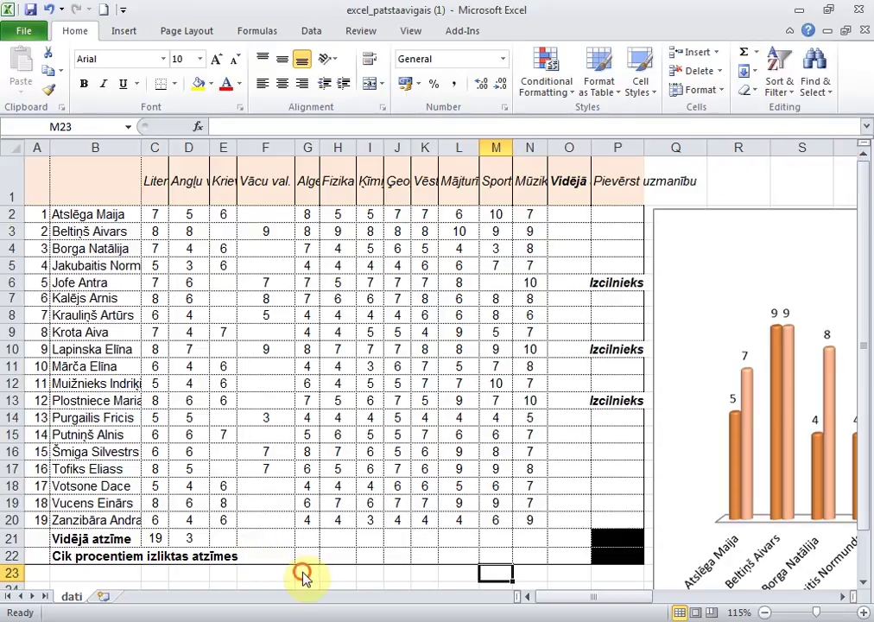
pyautogui.click(304, 572)
pyautogui.scroll(-1, 369, 418)
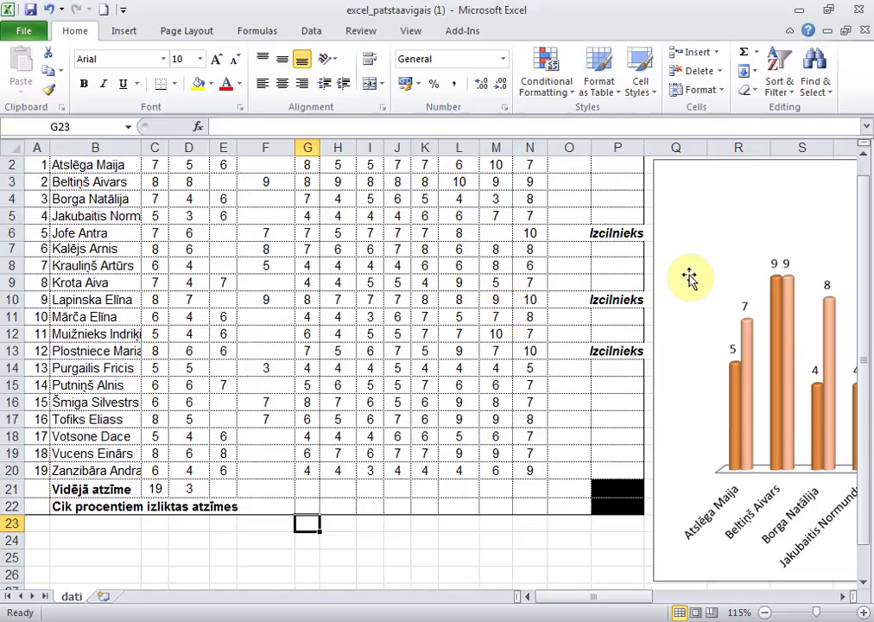
# Start a SUMIF in G23 with range G1:G20 and condition >8, then cancel it.
pyautogui.click(757, 53)
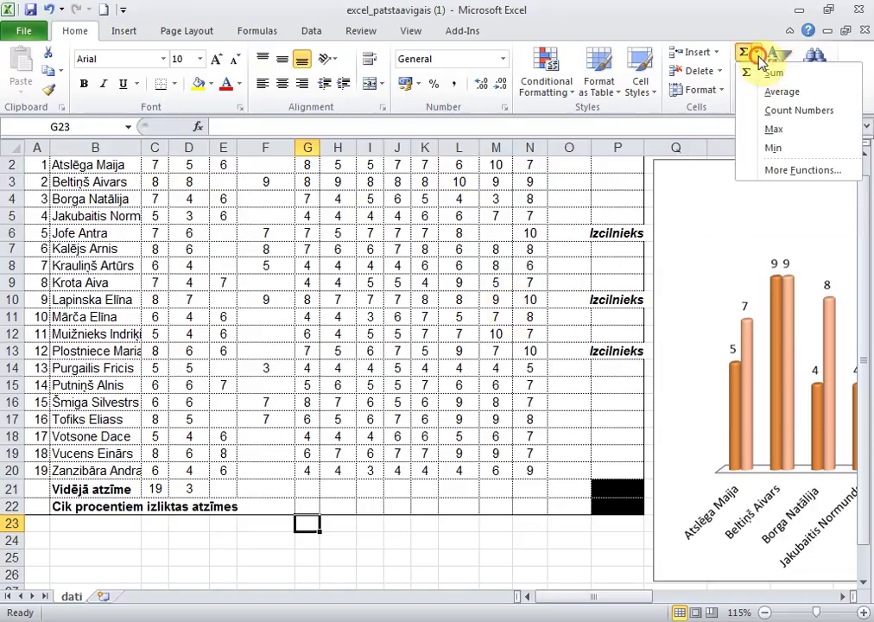
pyautogui.click(768, 170)
pyautogui.click(218, 479)
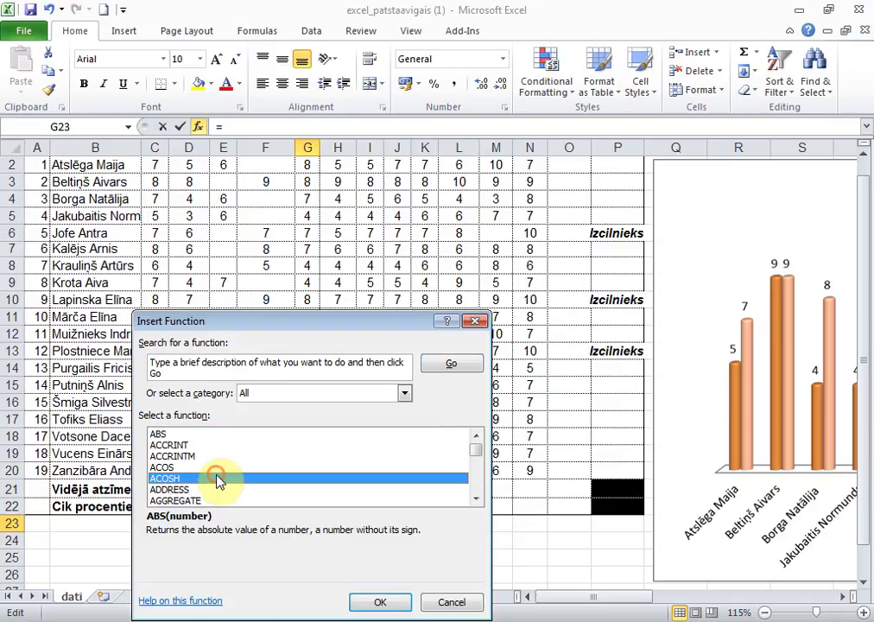
pyautogui.write('sum')
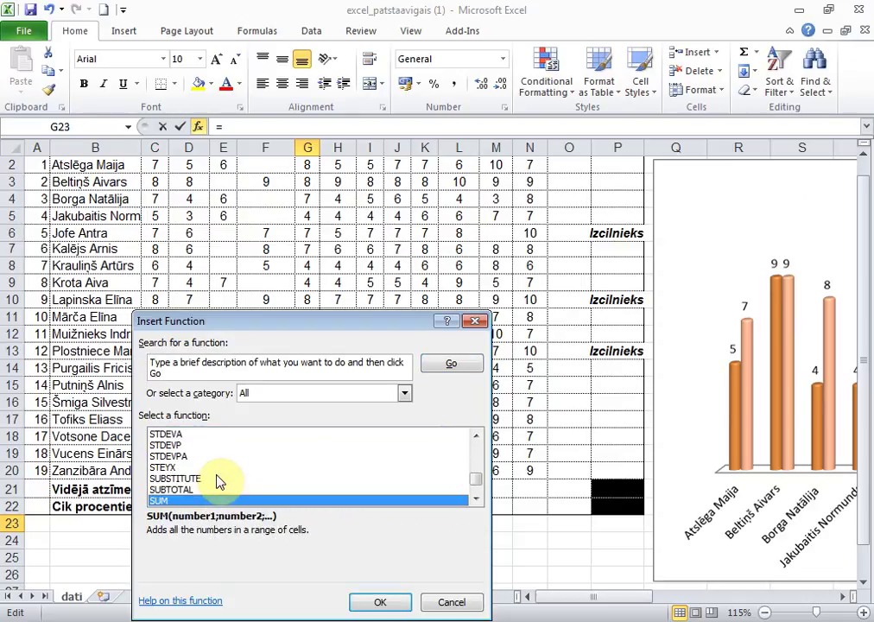
pyautogui.write('i')
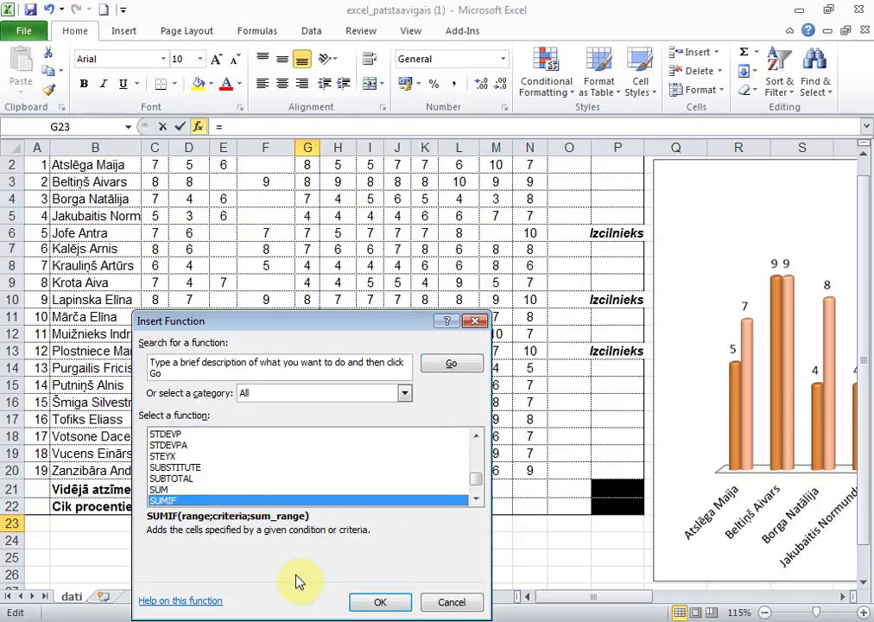
pyautogui.click(381, 603)
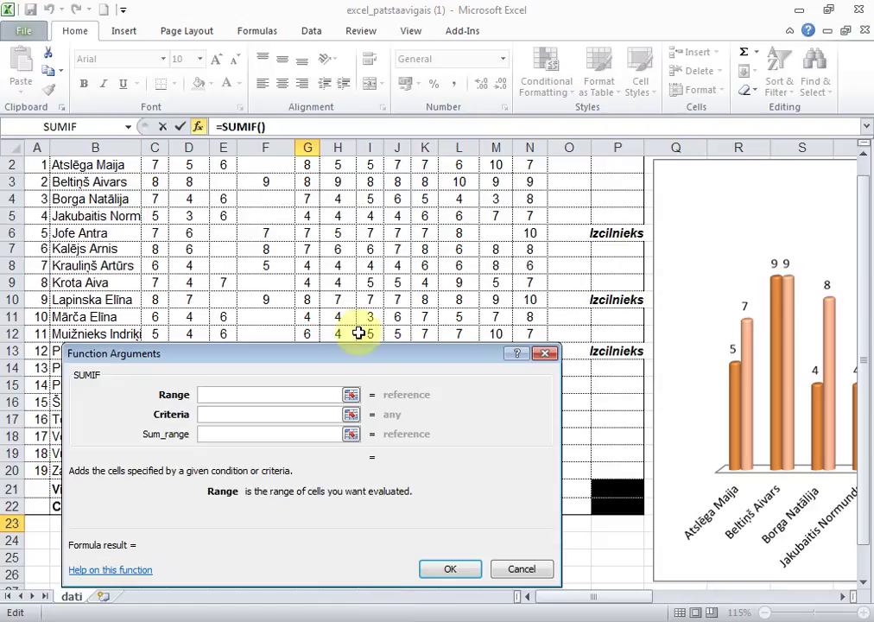
pyautogui.moveTo(362, 356)
pyautogui.mouseDown()
pyautogui.moveTo(713, 231)
pyautogui.moveTo(703, 228)
pyautogui.mouseUp()
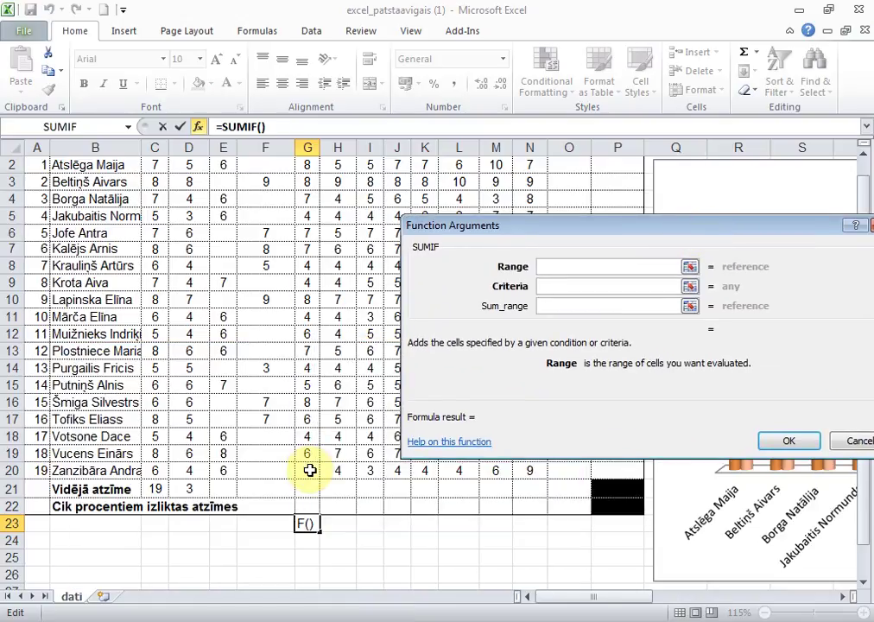
pyautogui.moveTo(310, 469)
pyautogui.mouseDown()
pyautogui.moveTo(309, 165)
pyautogui.moveTo(308, 212)
pyautogui.mouseUp()
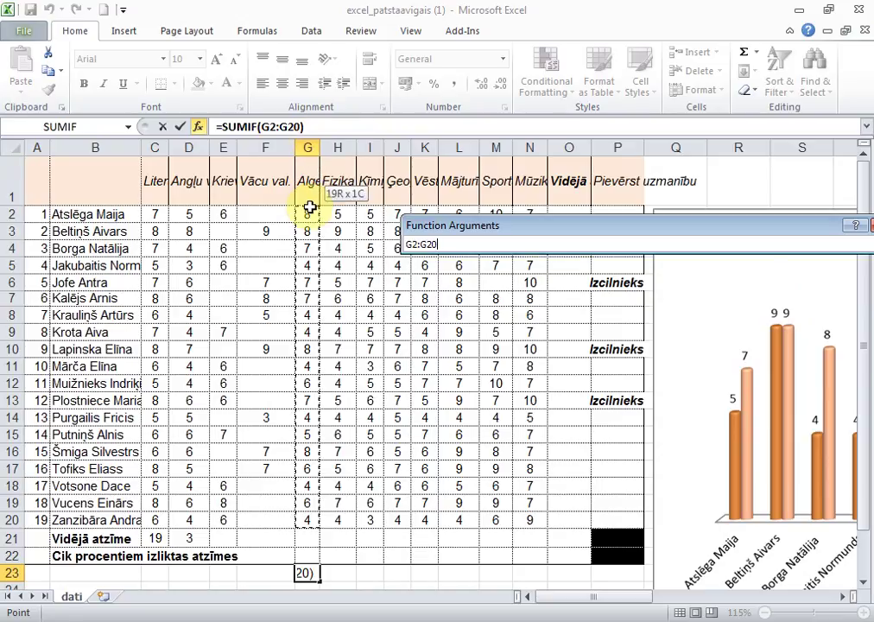
pyautogui.click(579, 287)
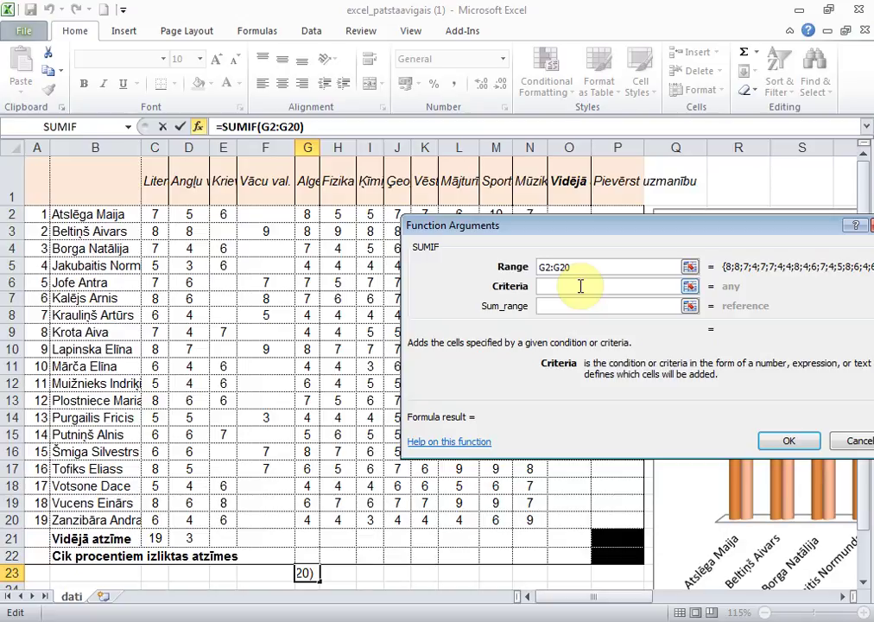
pyautogui.write('>')
pyautogui.write('8')
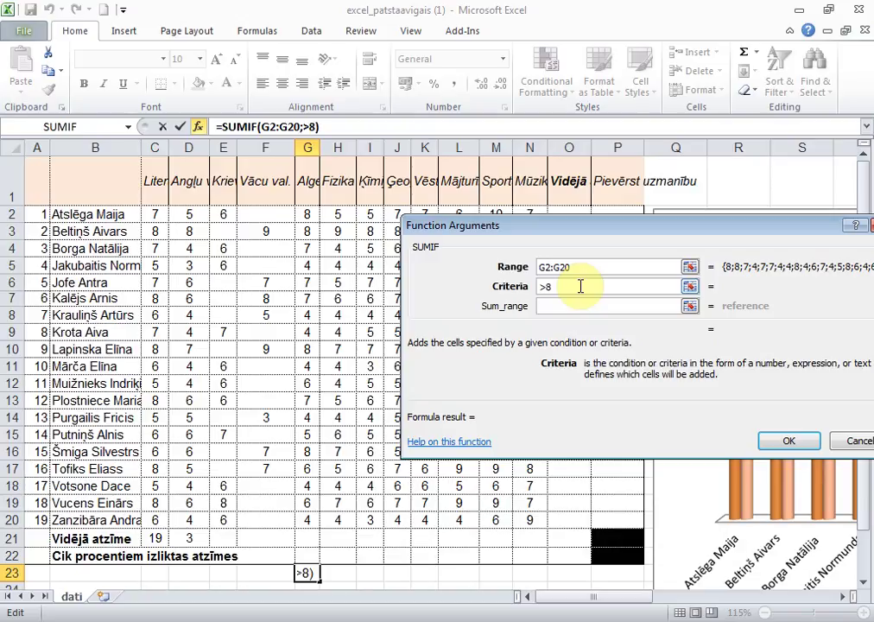
pyautogui.click(855, 441)
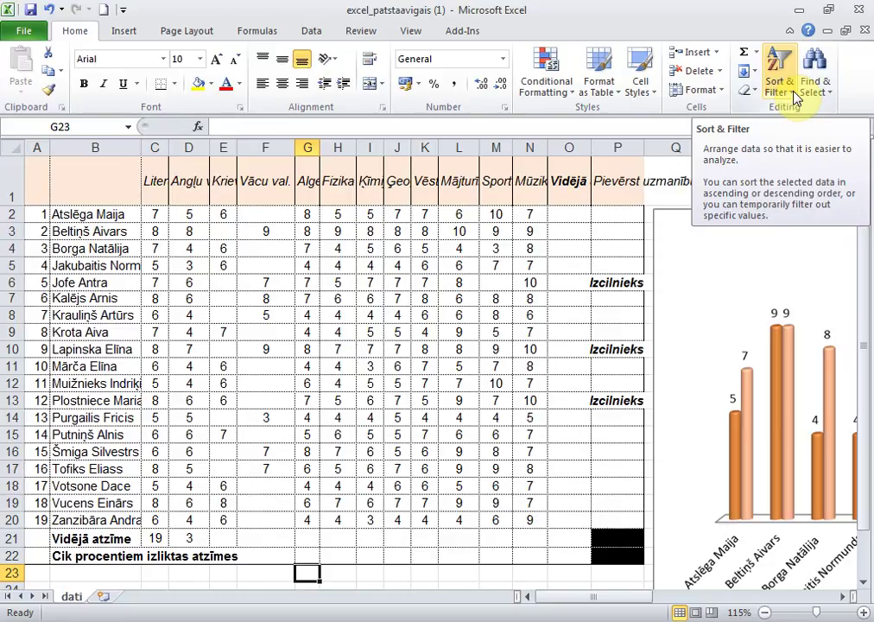
# Attempt a custom sort, dismiss the sort error, and return to the AutoSum function list.
pyautogui.click(795, 94)
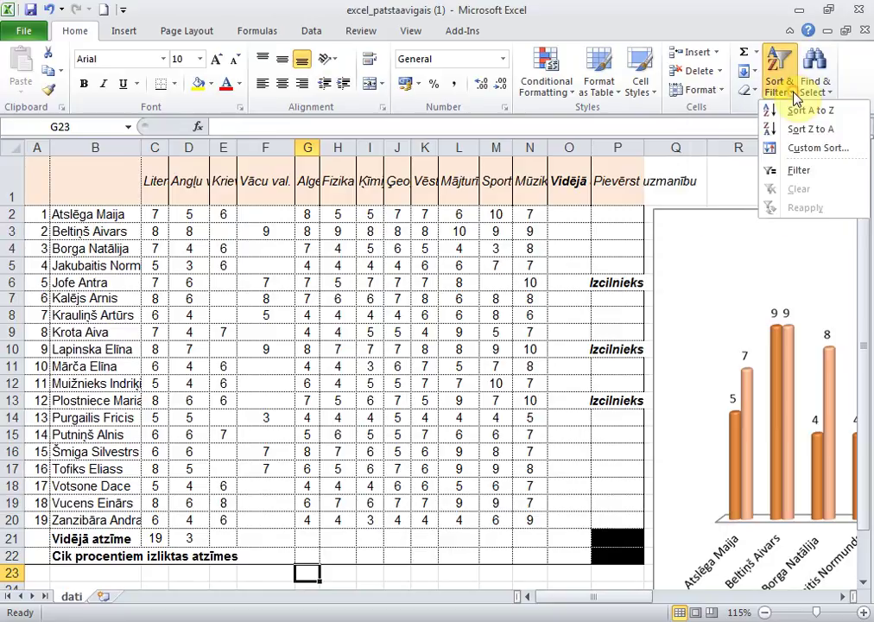
pyautogui.click(802, 155)
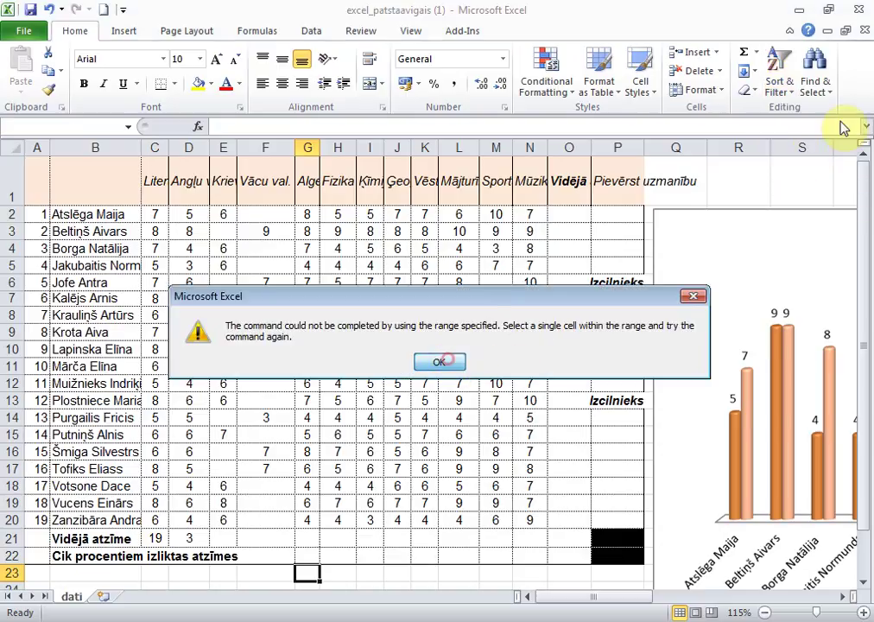
pyautogui.click(438, 361)
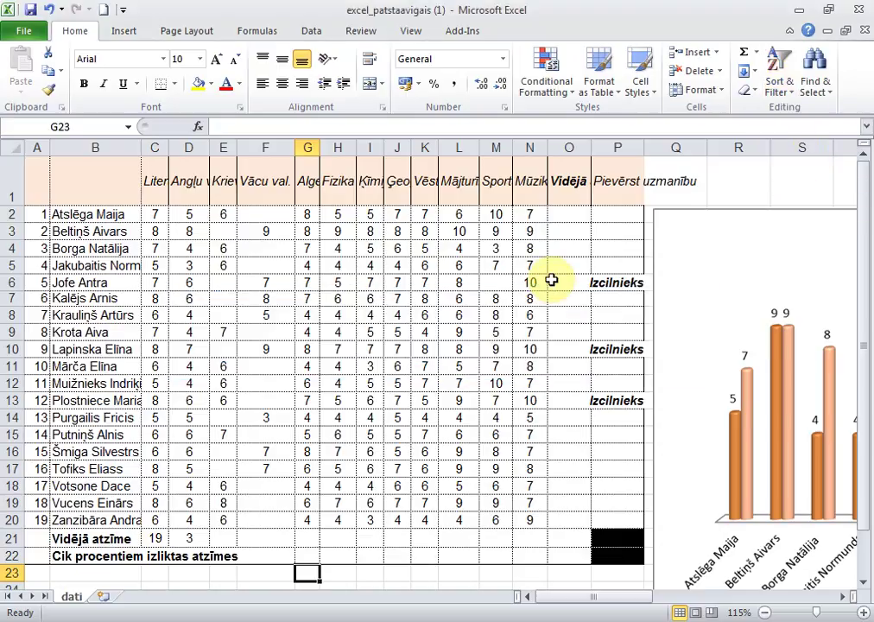
pyautogui.click(756, 52)
# Find and choose COUNTIF in the Insert Function catalogue for G23.
pyautogui.click(764, 170)
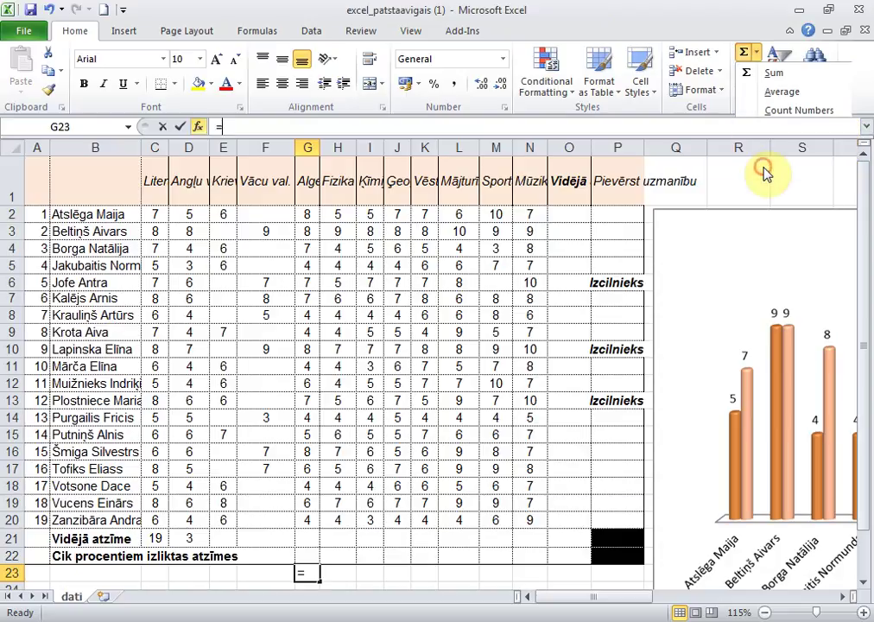
pyautogui.moveTo(550, 350); pyautogui.dragTo(530, 363)
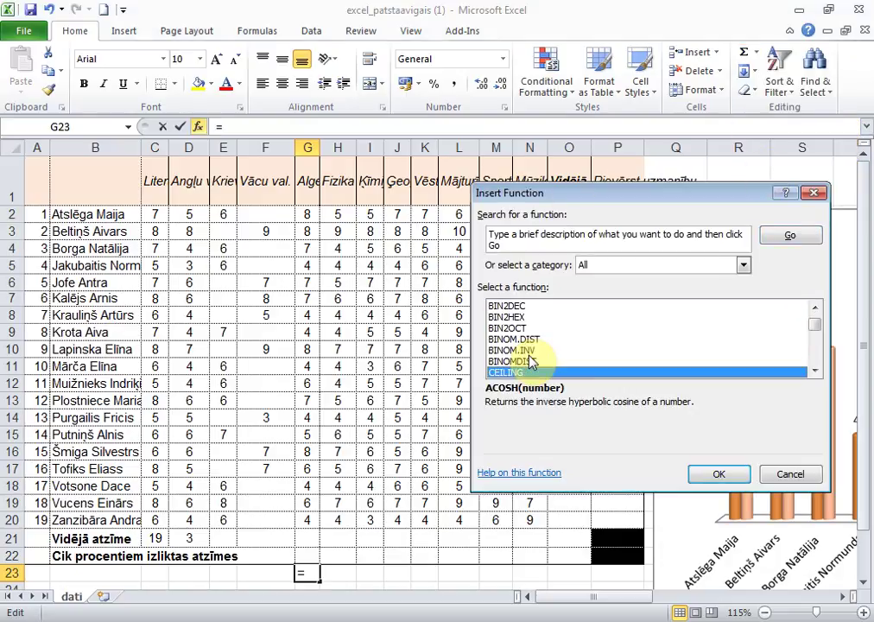
pyautogui.write('ou')
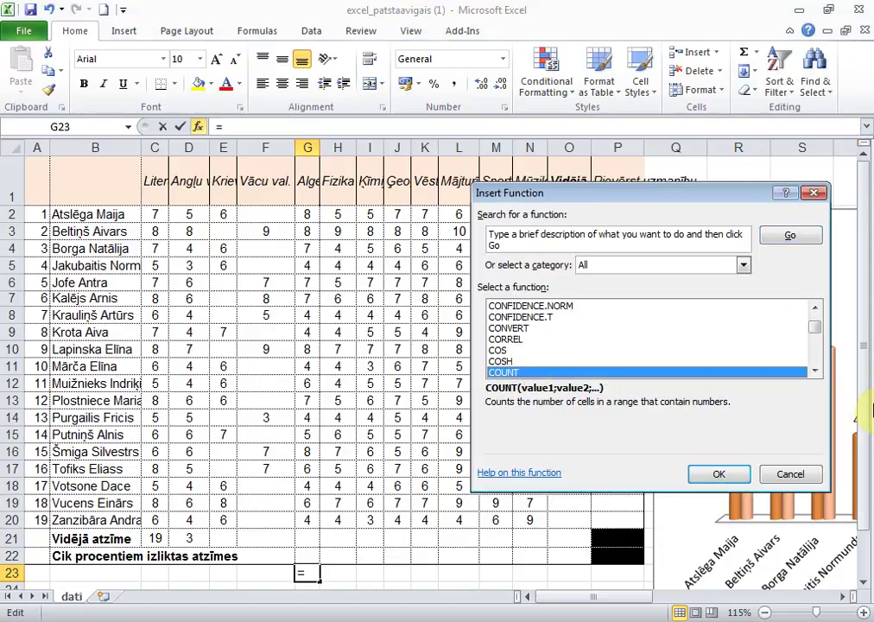
pyautogui.doubleClick(814, 372)
pyautogui.click(814, 372)
pyautogui.click(815, 372)
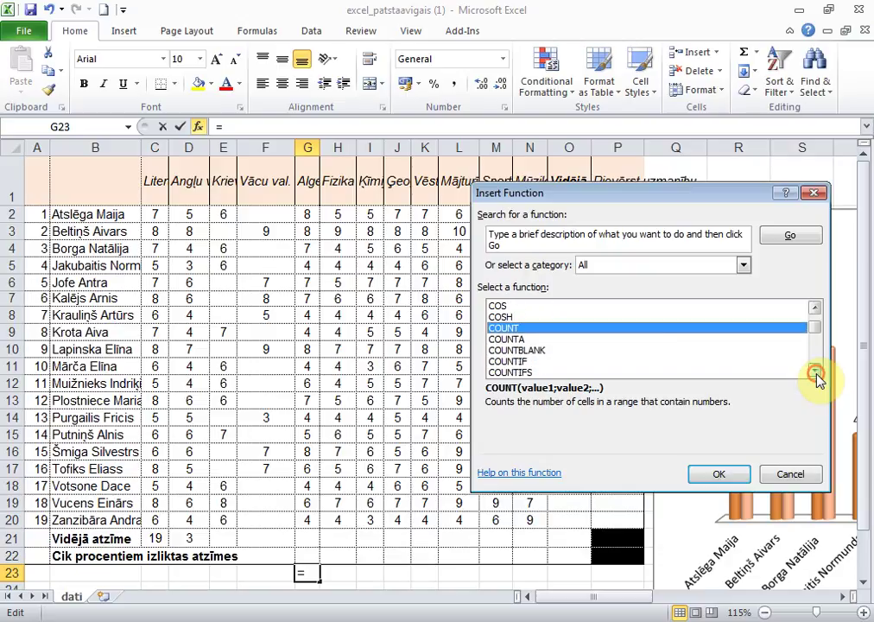
pyautogui.click(815, 372)
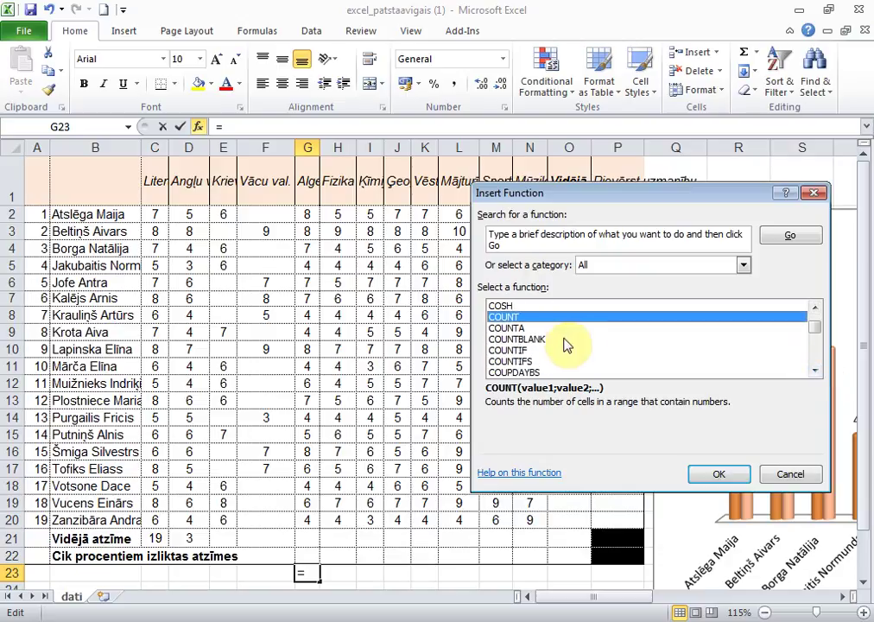
pyautogui.click(540, 350)
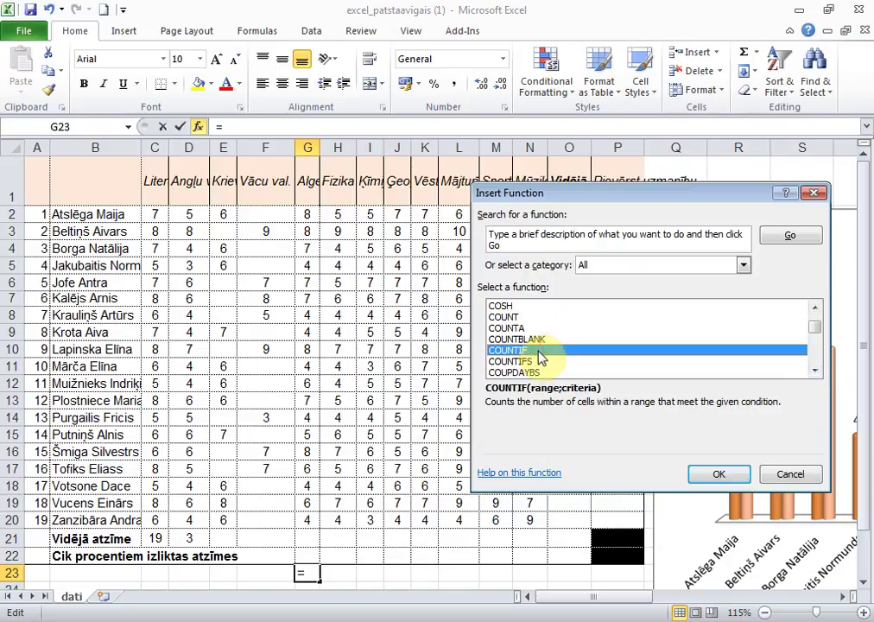
pyautogui.click(708, 476)
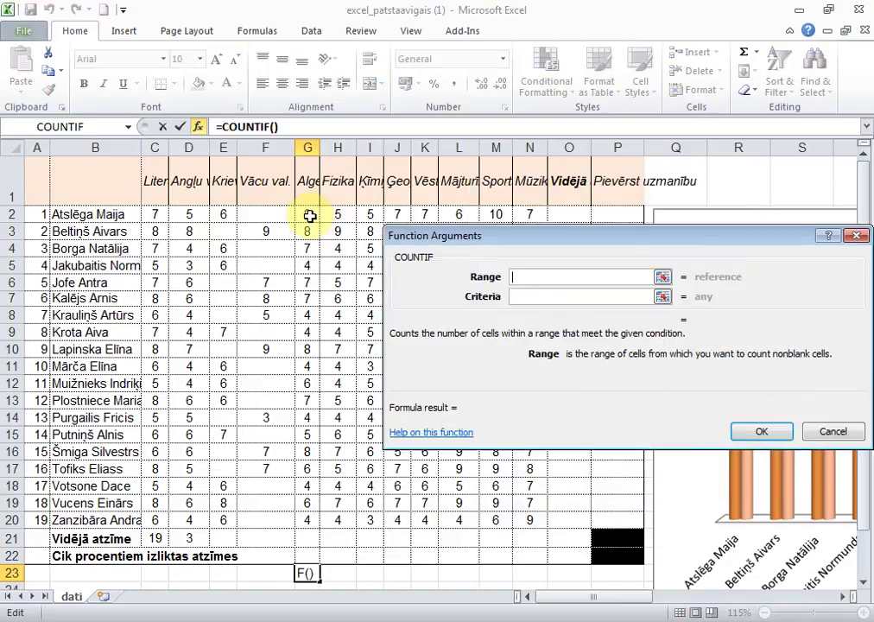
# Set COUNTIF's range to G2:G20 and criteria to >=8, giving 4 in G23.
pyautogui.moveTo(309, 216); pyautogui.dragTo(317, 518)
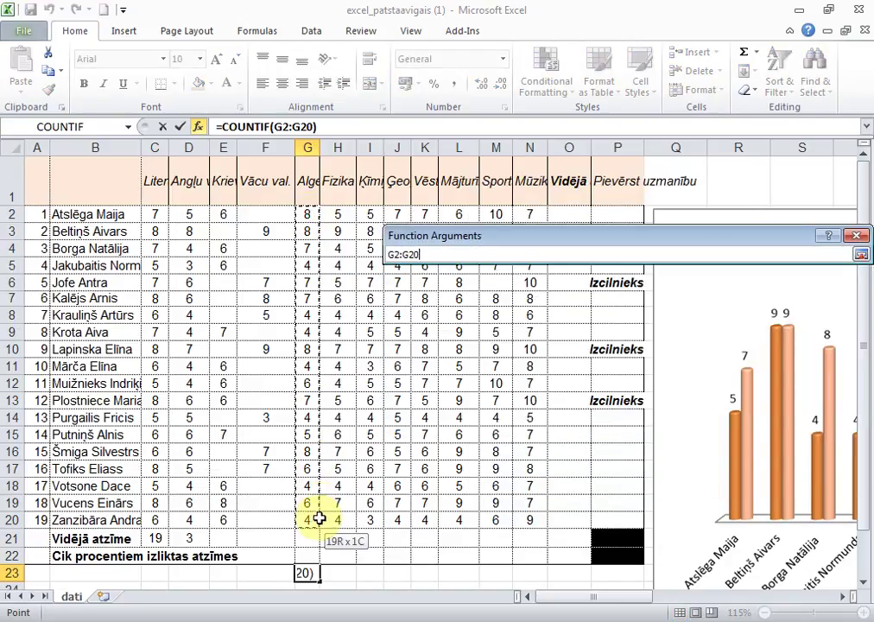
pyautogui.click(522, 296)
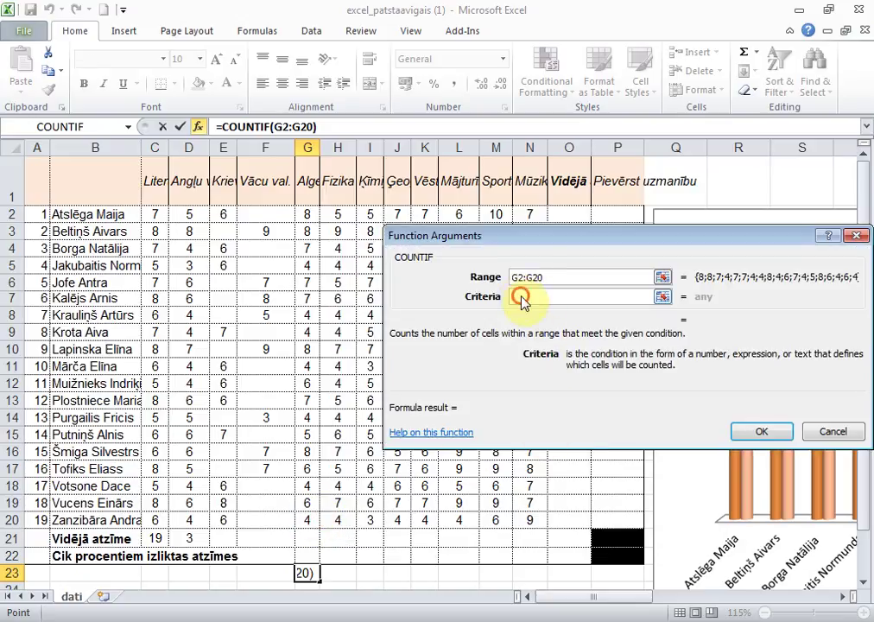
pyautogui.write('>')
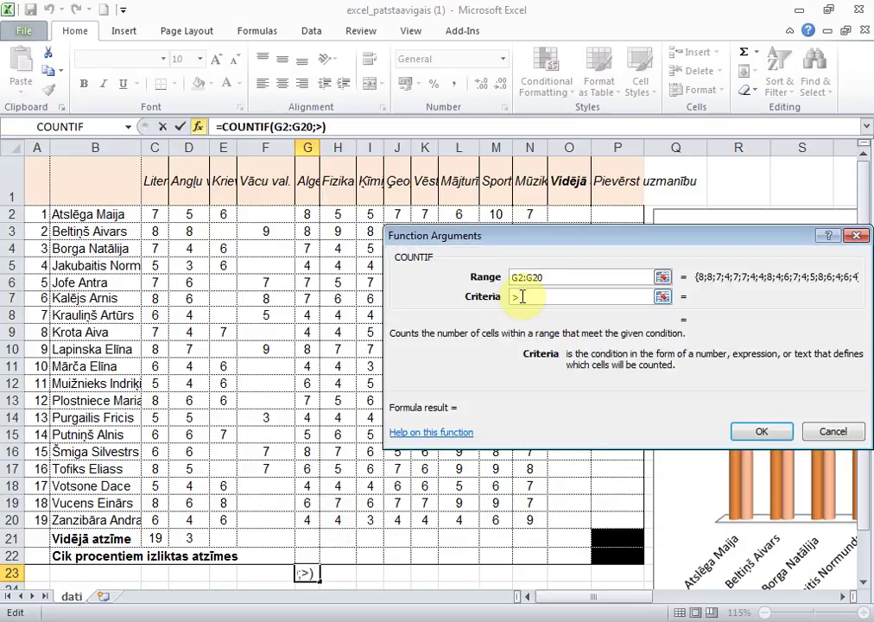
pyautogui.write('=')
pyautogui.write('8')
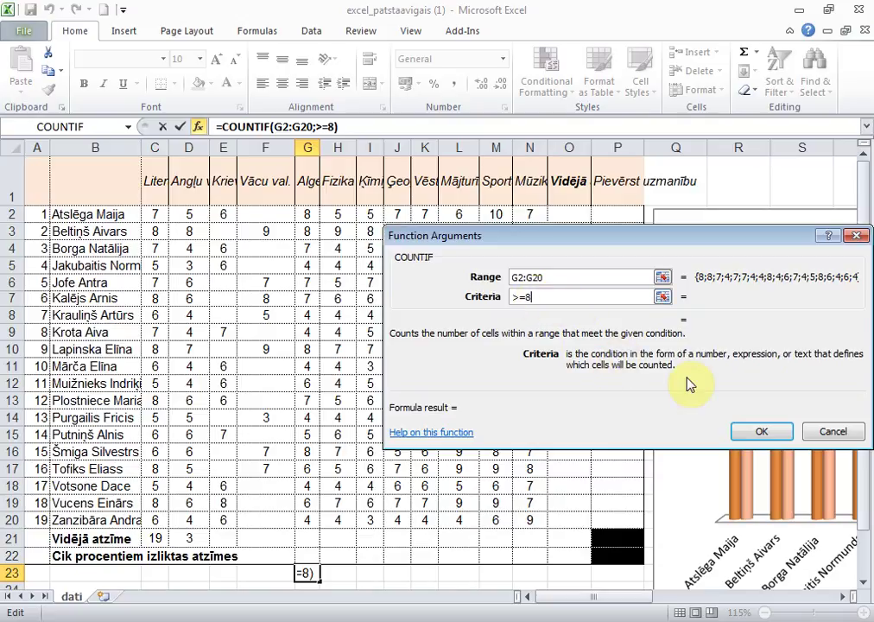
pyautogui.click(756, 432)
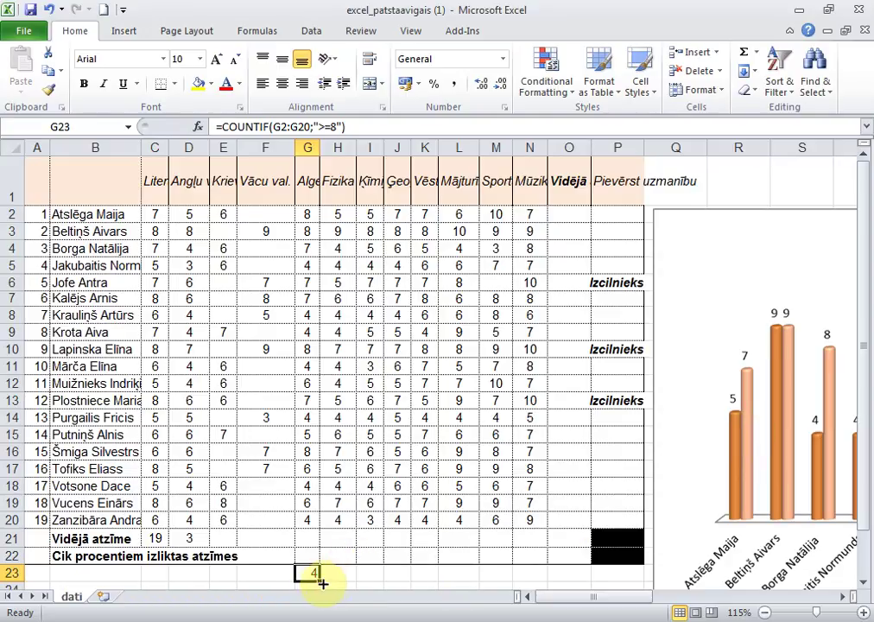
# Fill G23's COUNTIF across to N23 and verify the formulas in N23, M23, L23 and G23.
pyautogui.moveTo(319, 581); pyautogui.dragTo(541, 595)
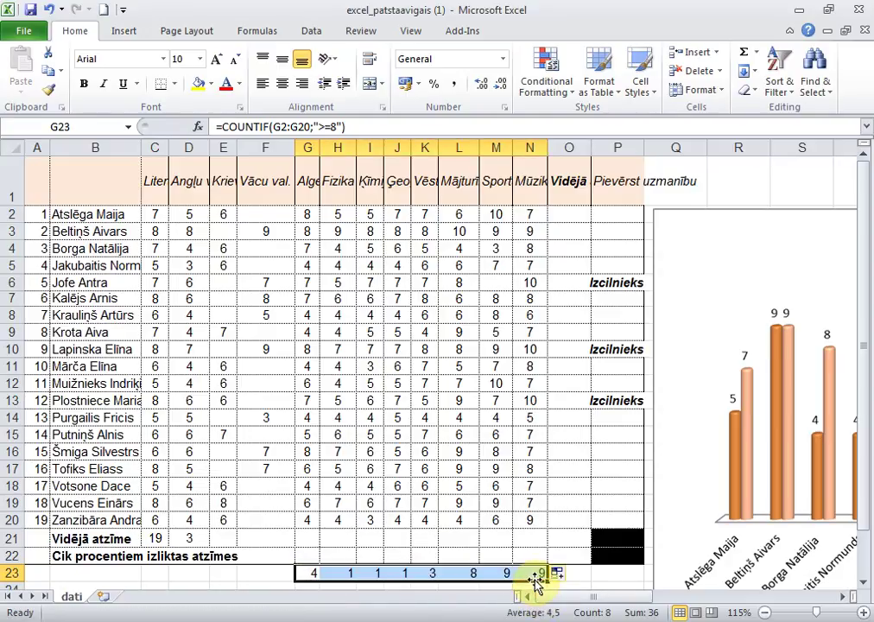
pyautogui.click(537, 572)
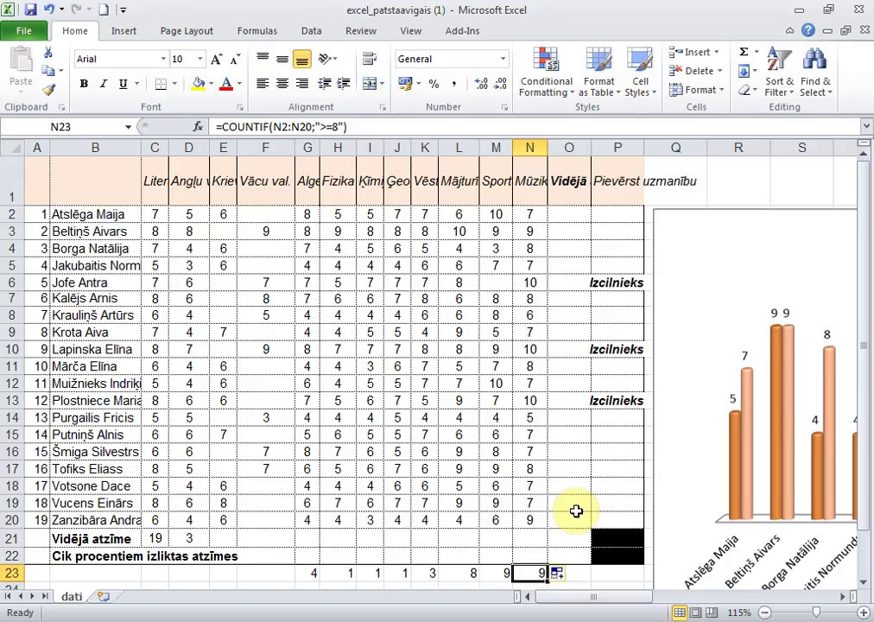
pyautogui.click(500, 572)
pyautogui.click(463, 573)
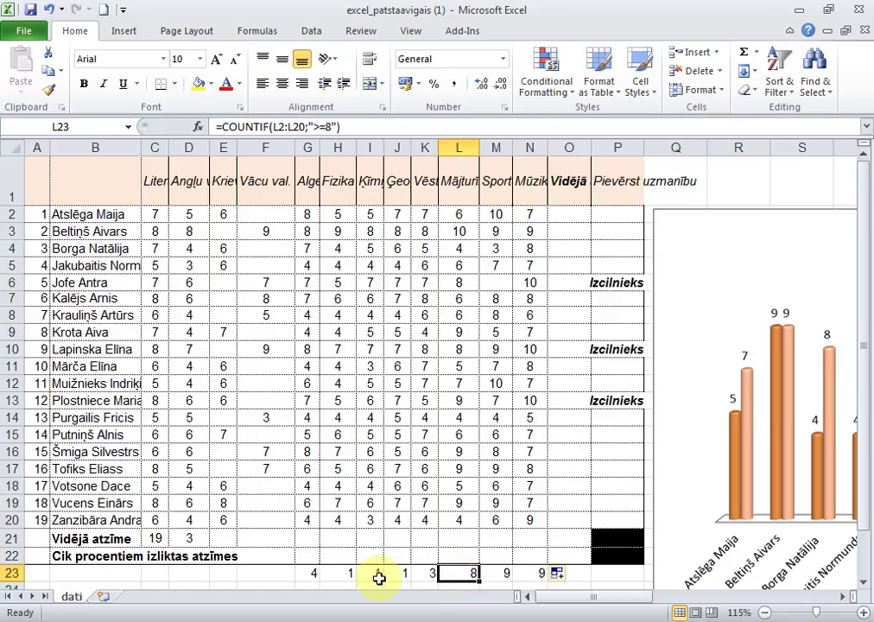
pyautogui.click(299, 572)
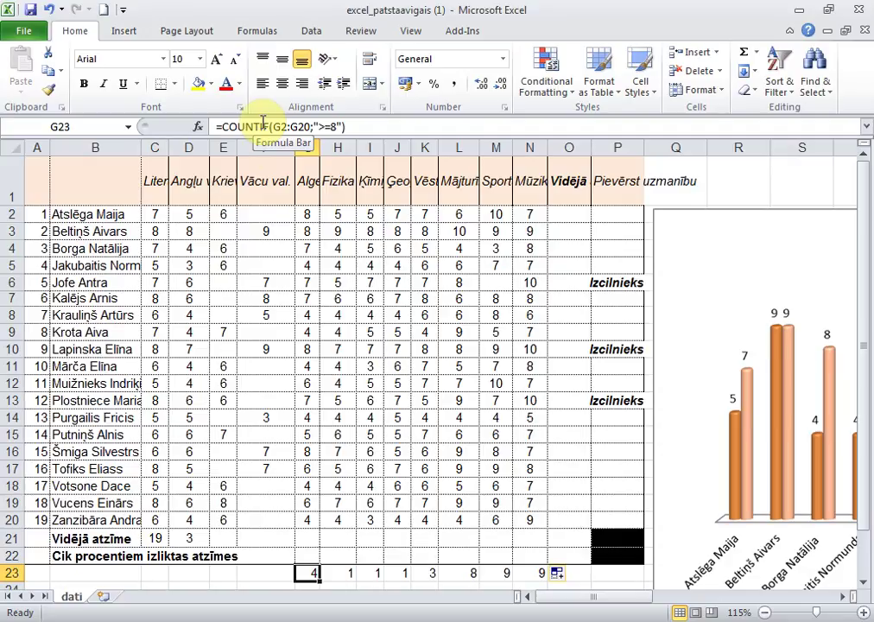
pyautogui.click(316, 214)
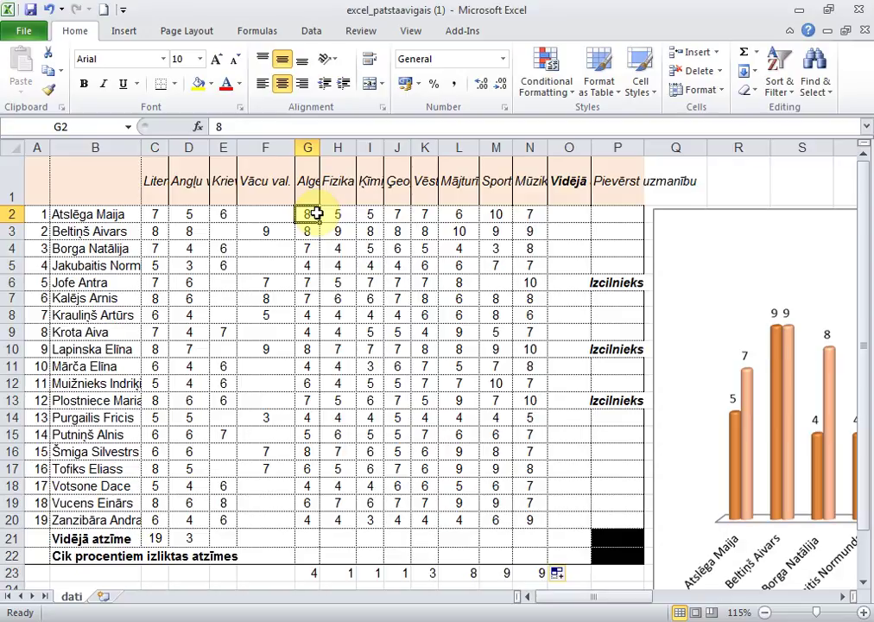